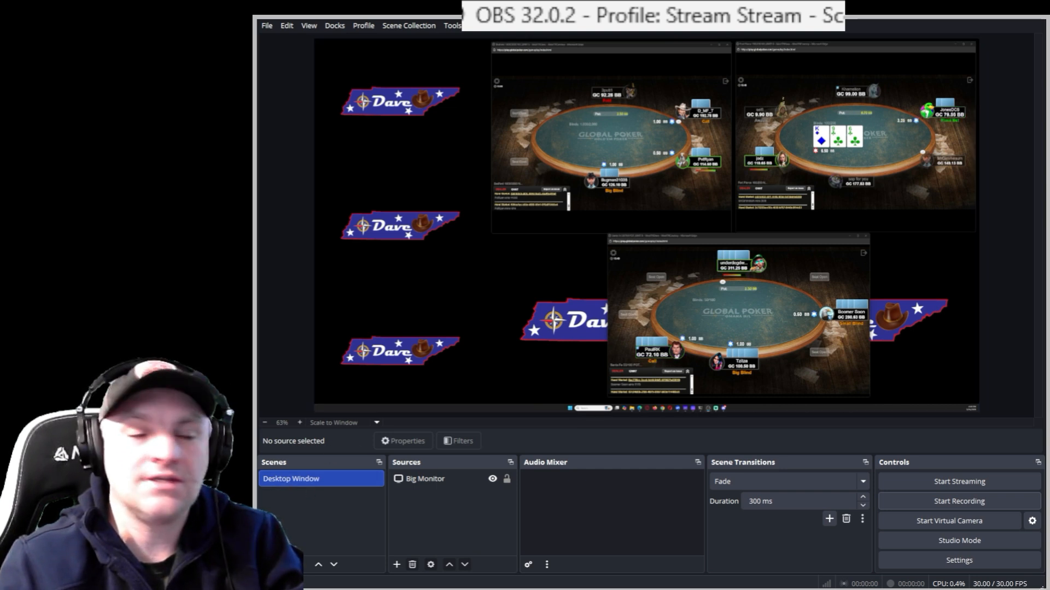
- Add a new scene named One Table and compare it with the Desktop Window scene, ending on One Table
left_click(266, 564)
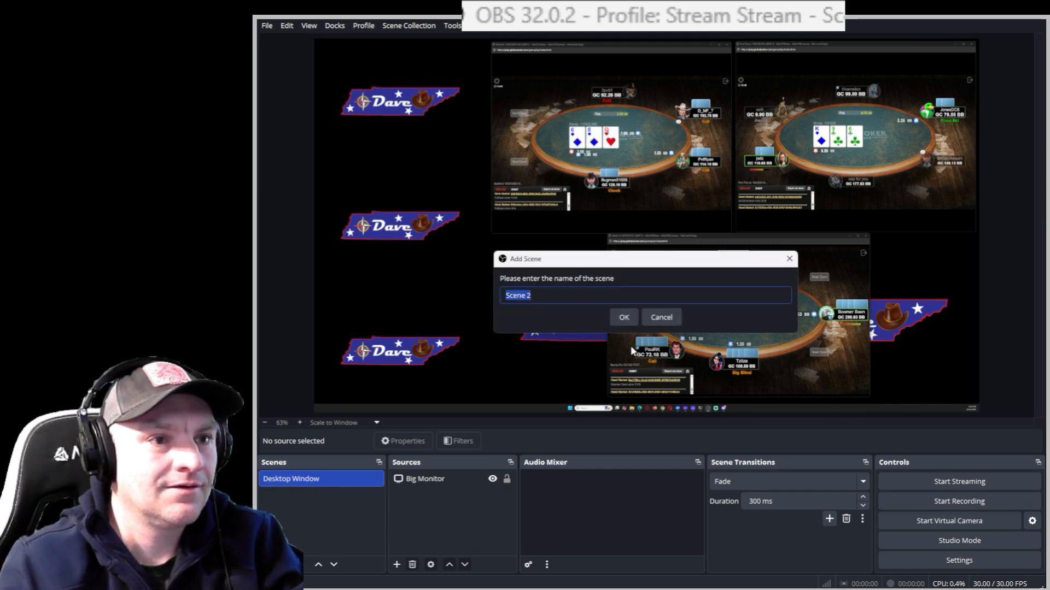
double_click(554, 293)
triple_click(553, 294)
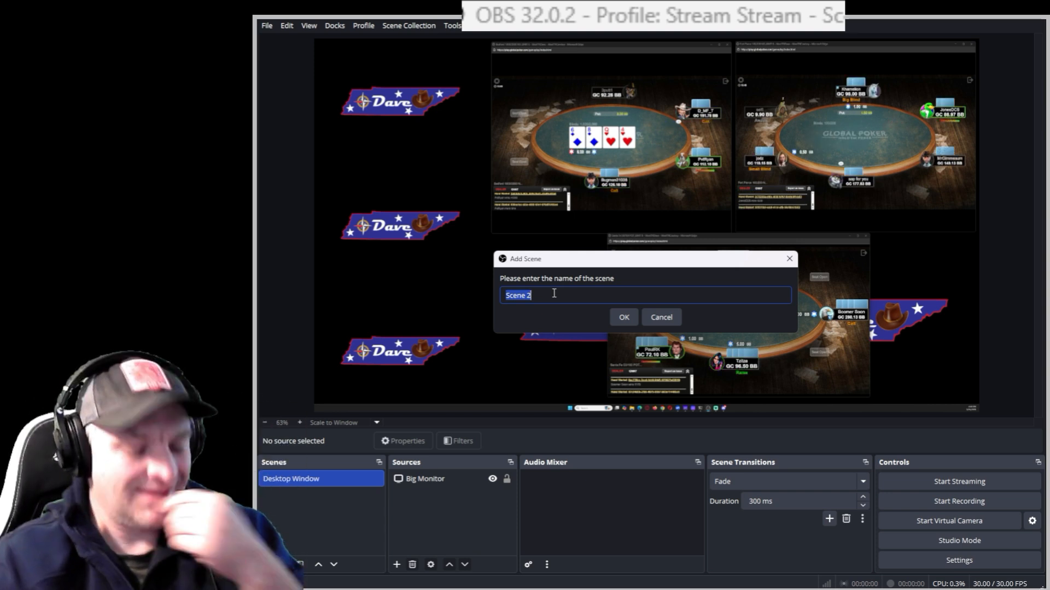
type("One")
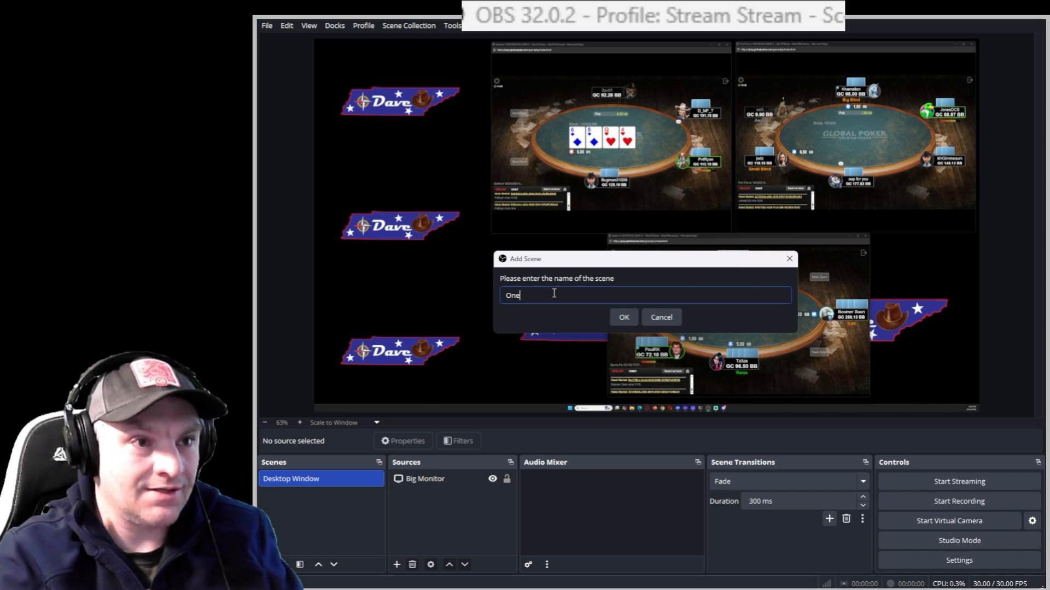
type(" Table")
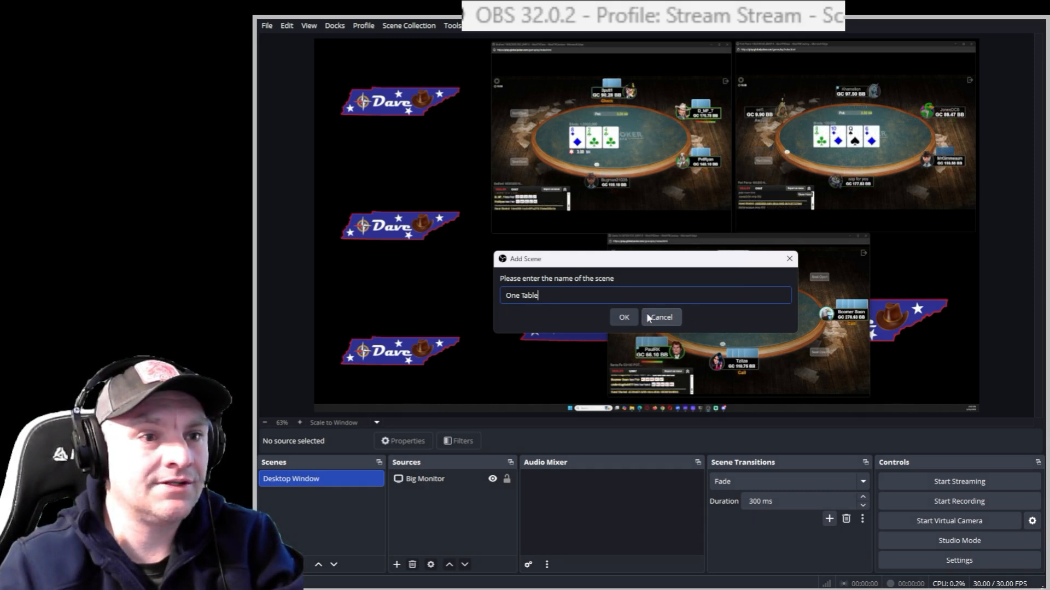
left_click(626, 318)
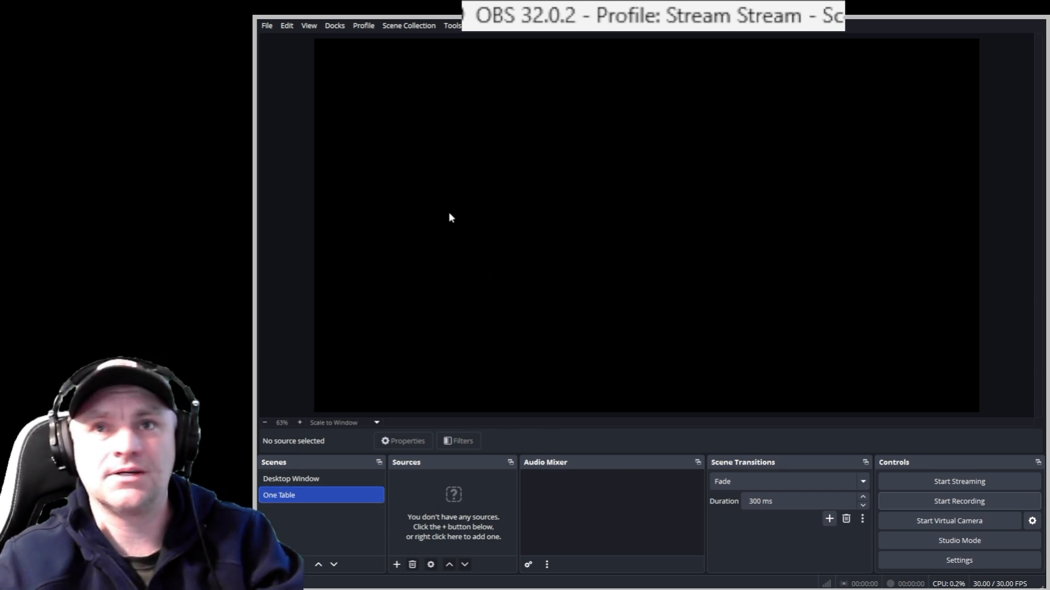
left_click(296, 480)
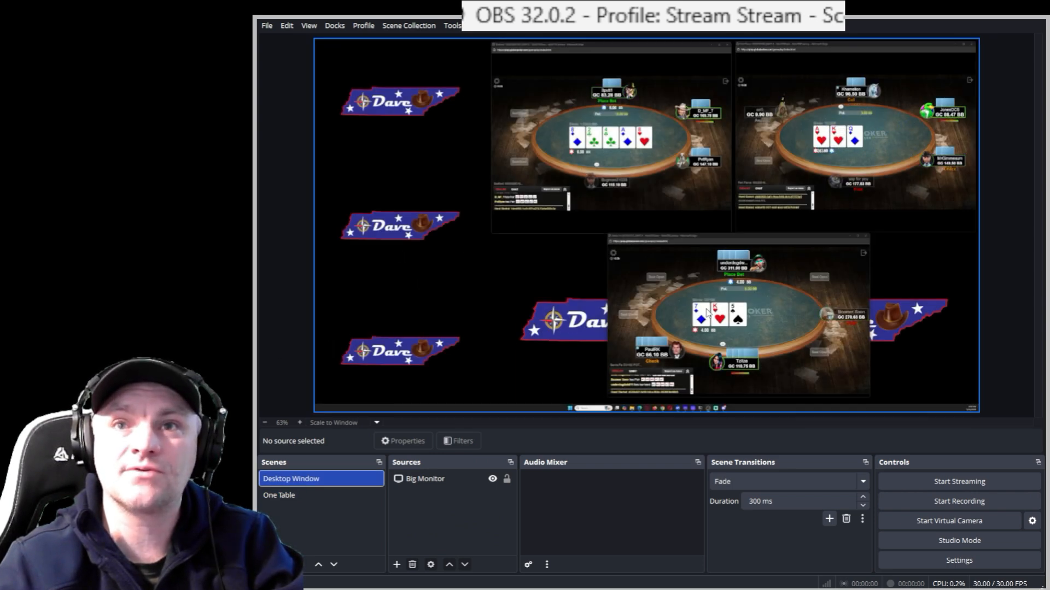
left_click(282, 496)
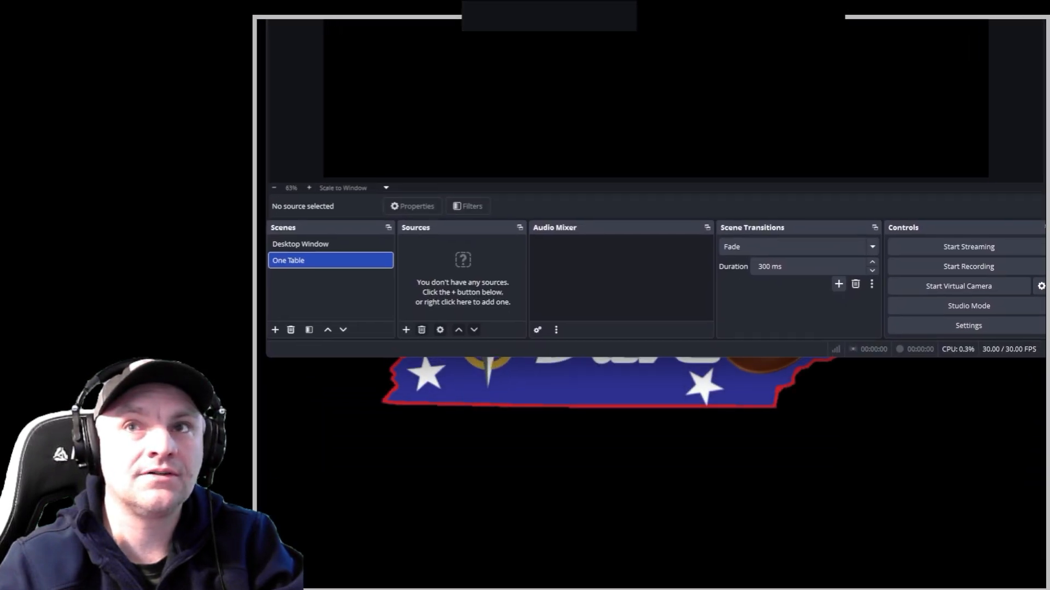
left_click(401, 329)
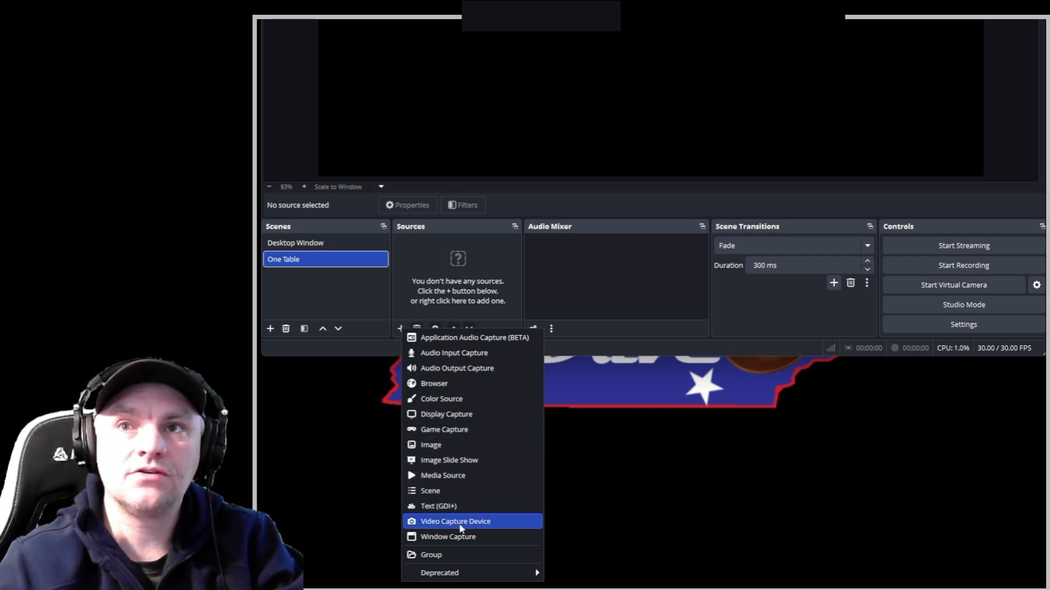
left_click(460, 537)
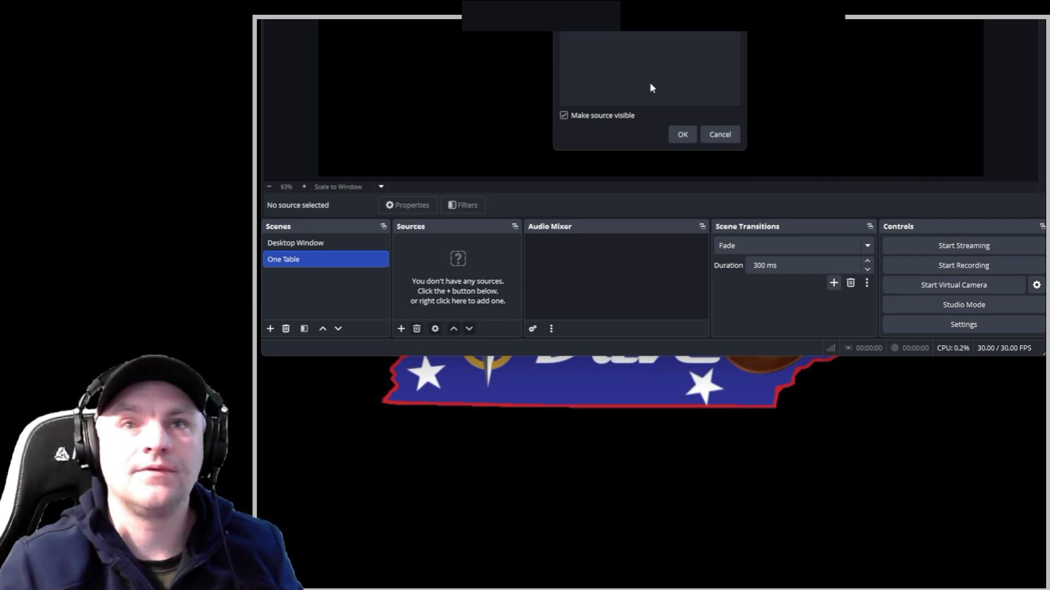
left_click(721, 135)
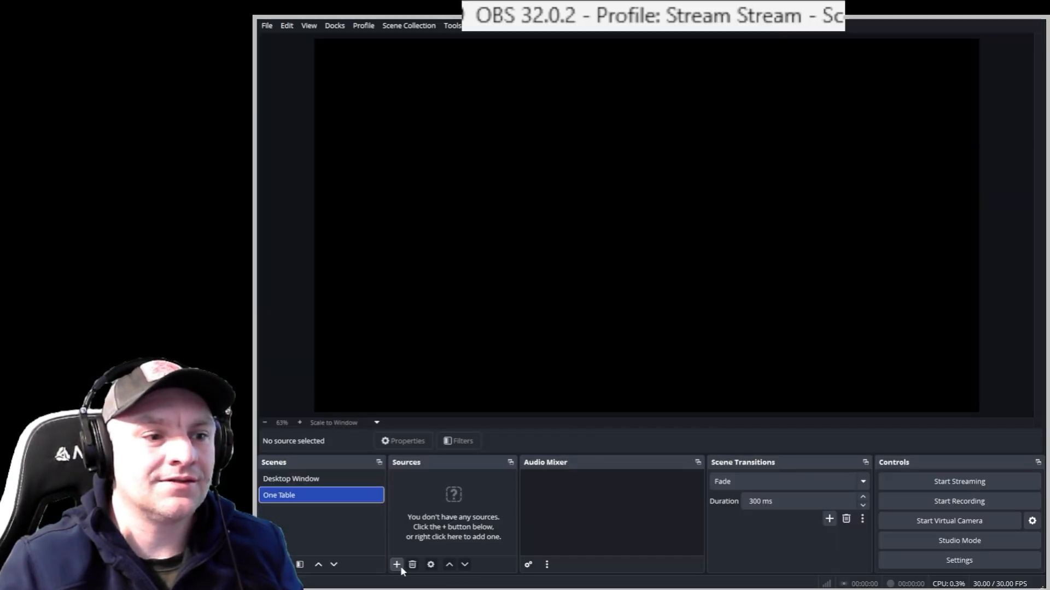
- Add a Window Capture source named Left Top Table that captures the Santa Fe 50/100 POT_LIMIT 8 Microsoft Edge window
left_click(397, 564)
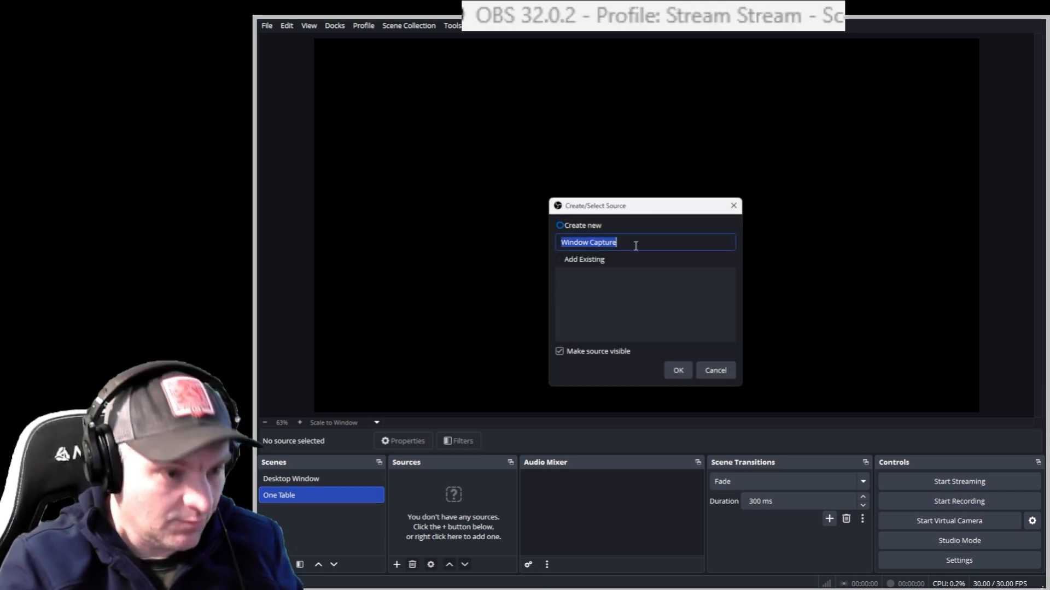
type("4")
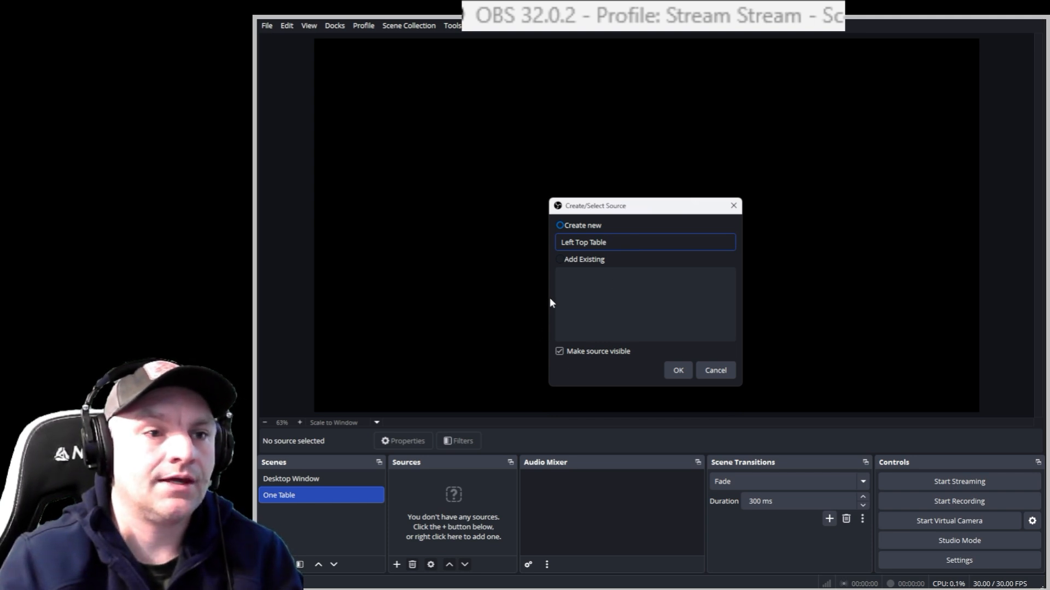
left_click(678, 372)
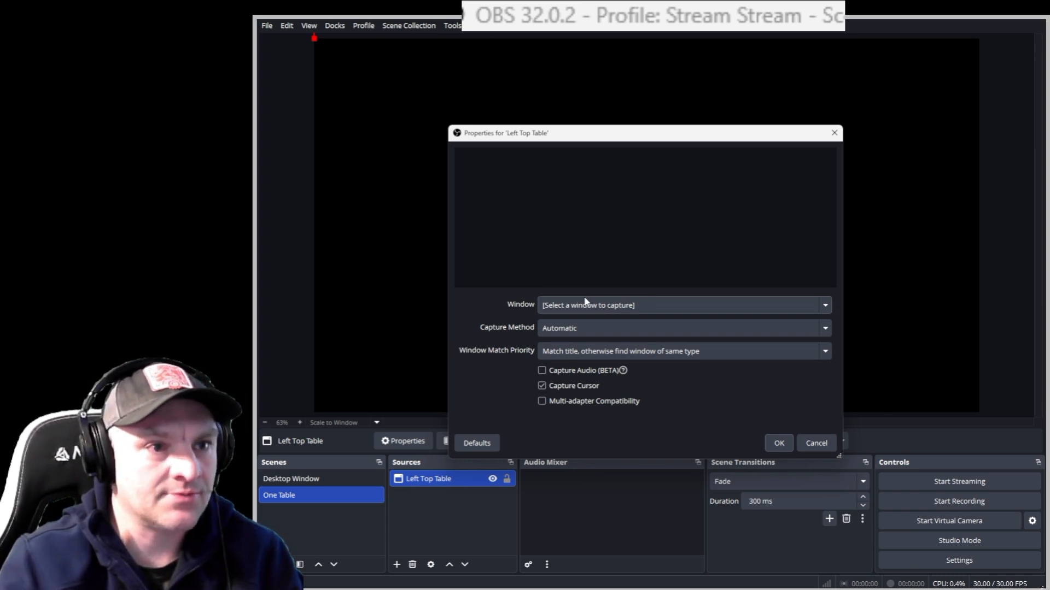
left_click(646, 307)
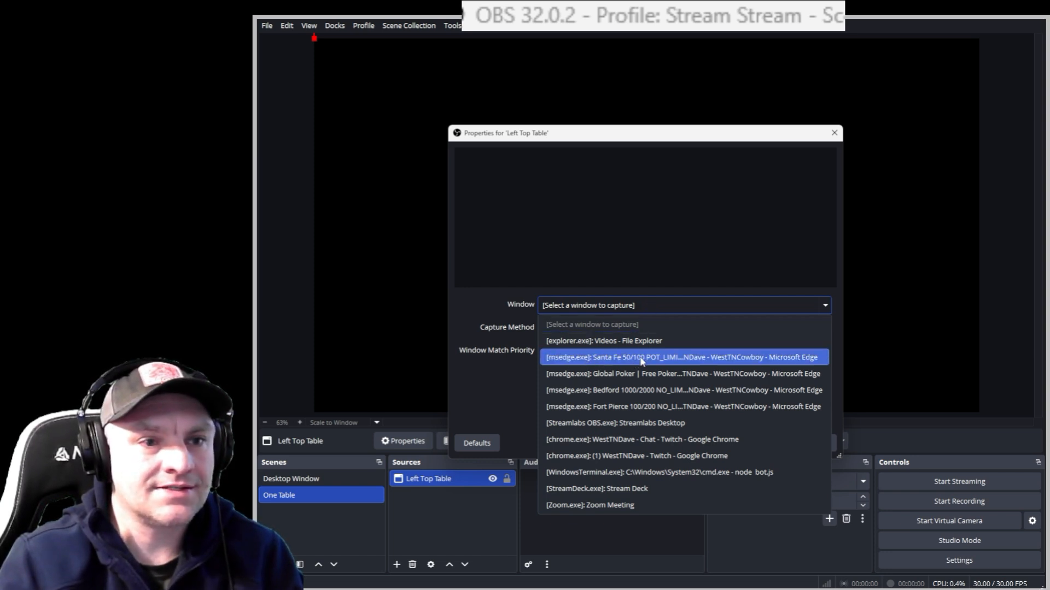
left_click(670, 359)
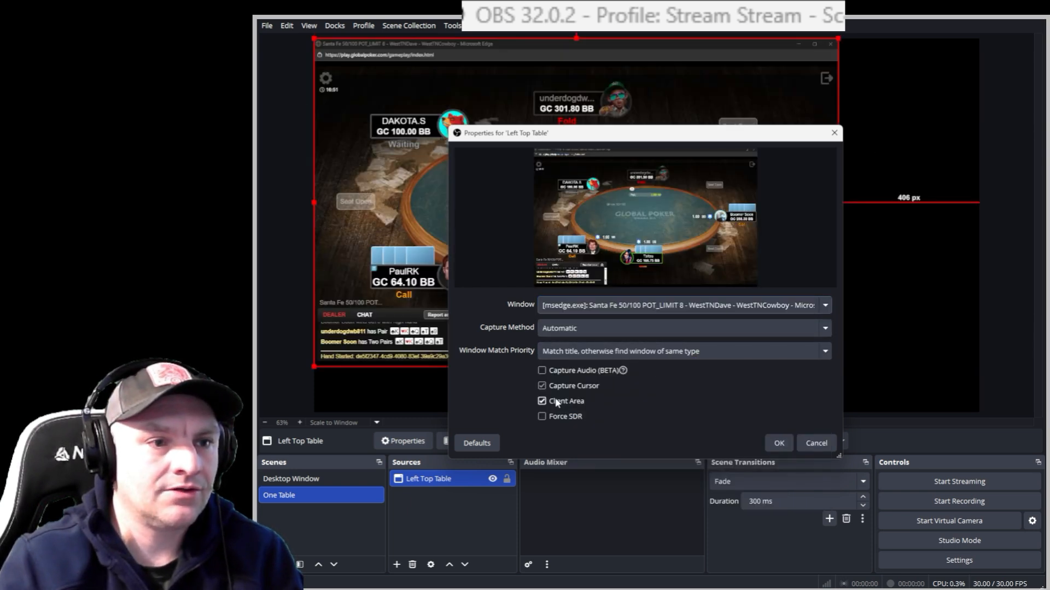
left_click(790, 441)
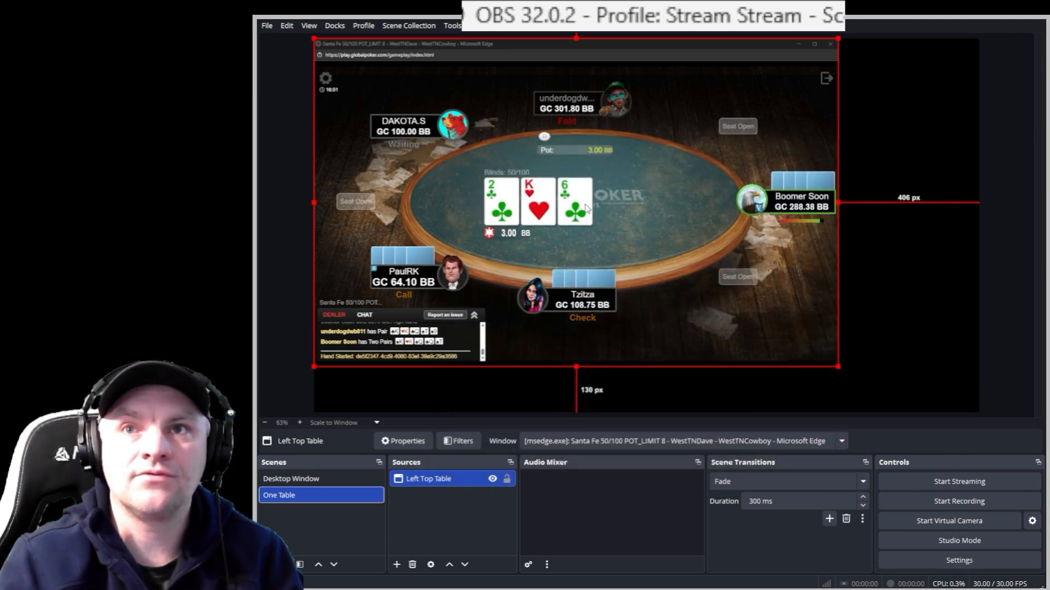
- Fit the Left Top Table capture to the screen in the One Table scene
right_click(677, 186)
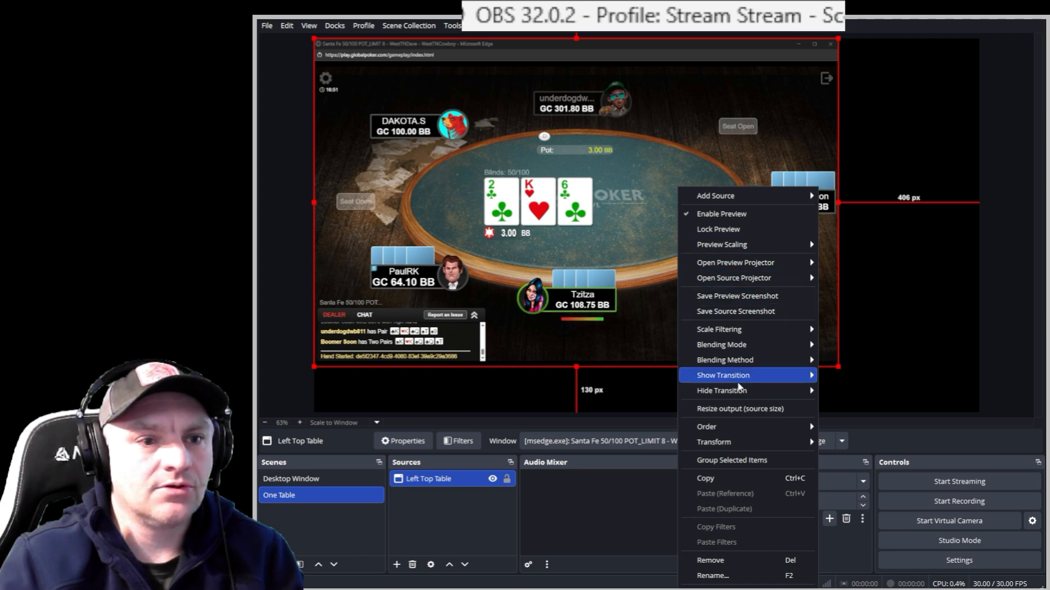
mouse_move(740, 441)
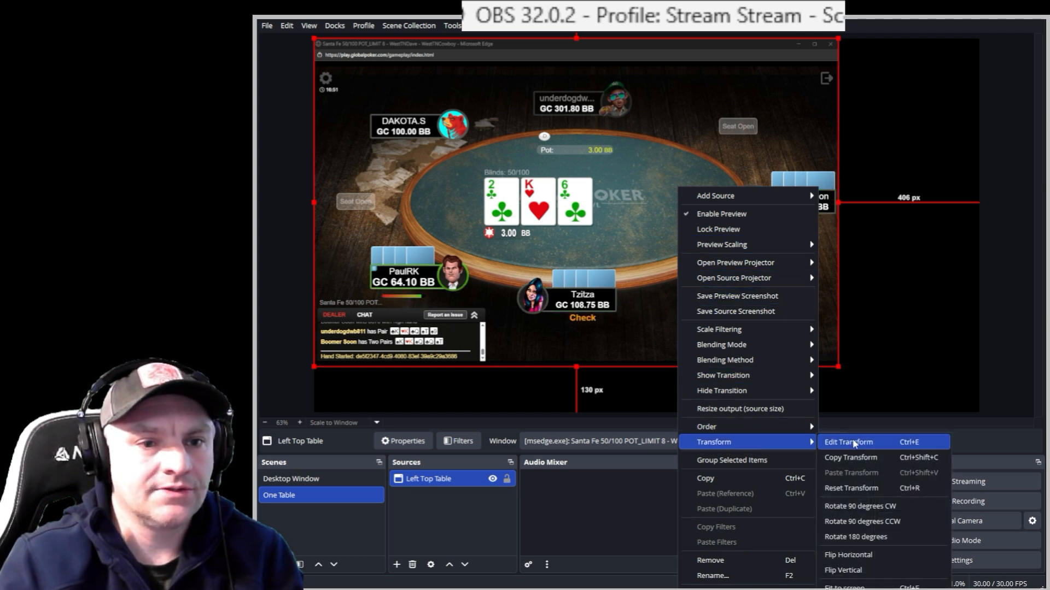
left_click(865, 587)
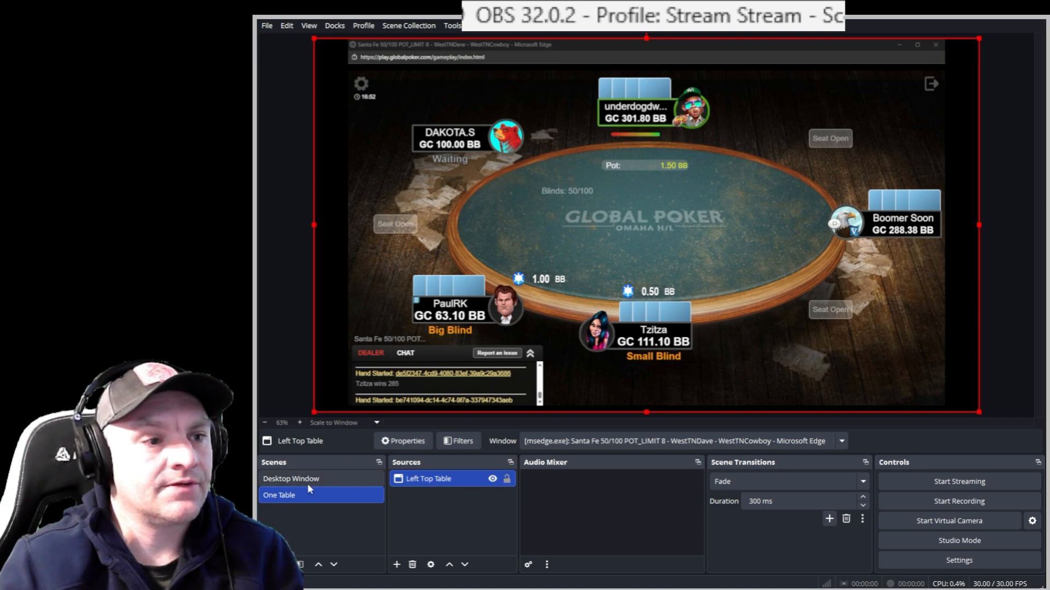
- Switch back and forth between the Desktop Window and One Table scenes to compare their views, ending on One Table
left_click(292, 481)
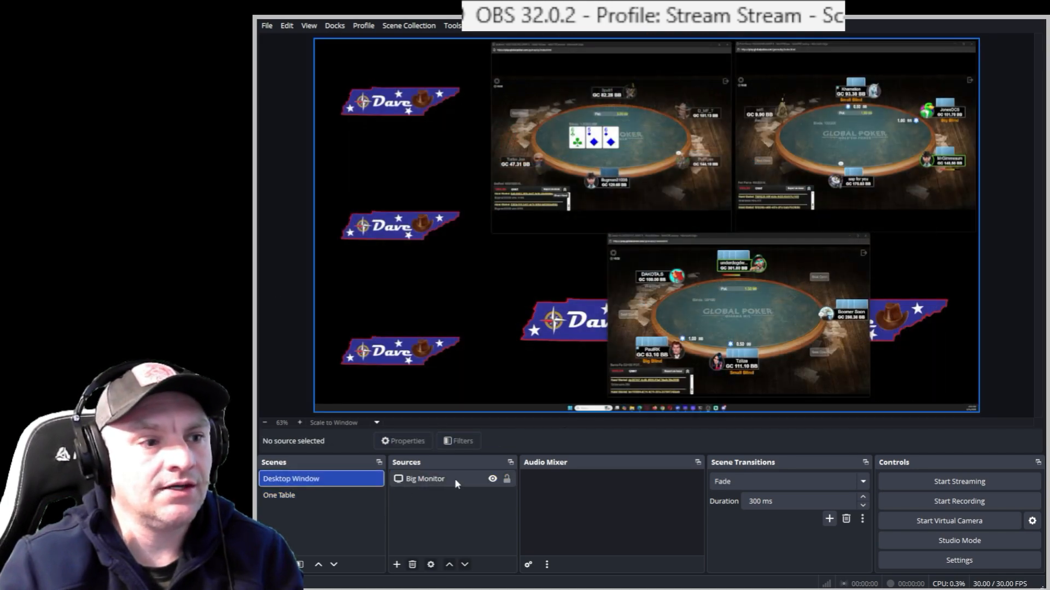
left_click(286, 497)
left_click(294, 481)
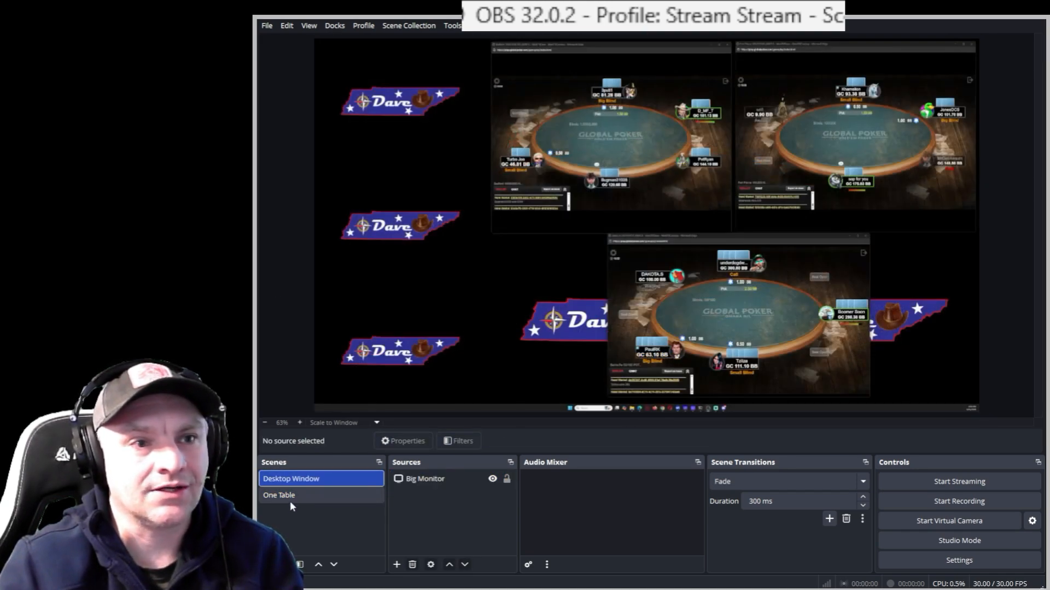
left_click(290, 497)
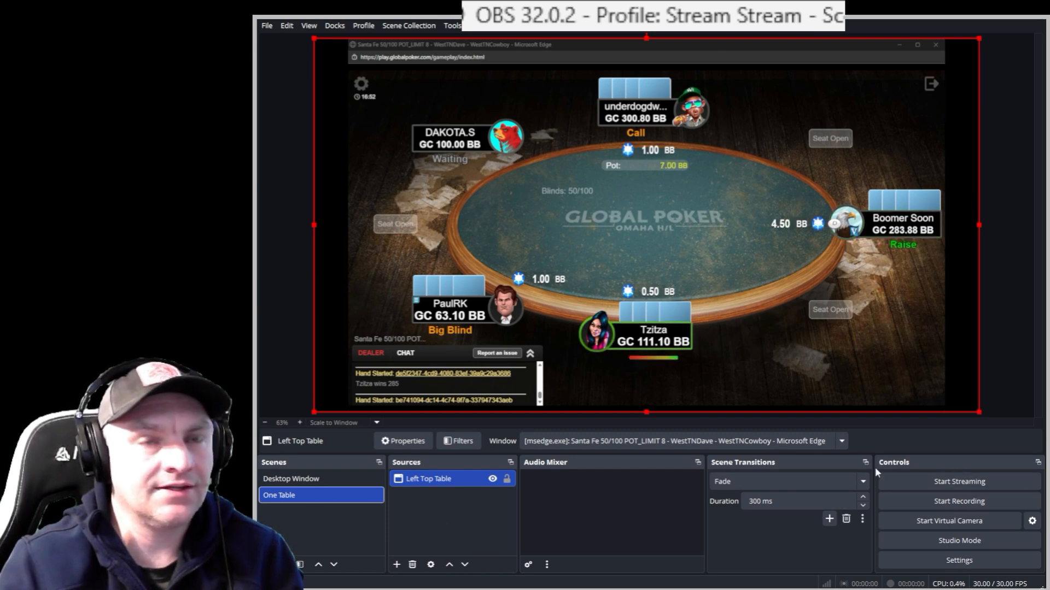
left_click(276, 479)
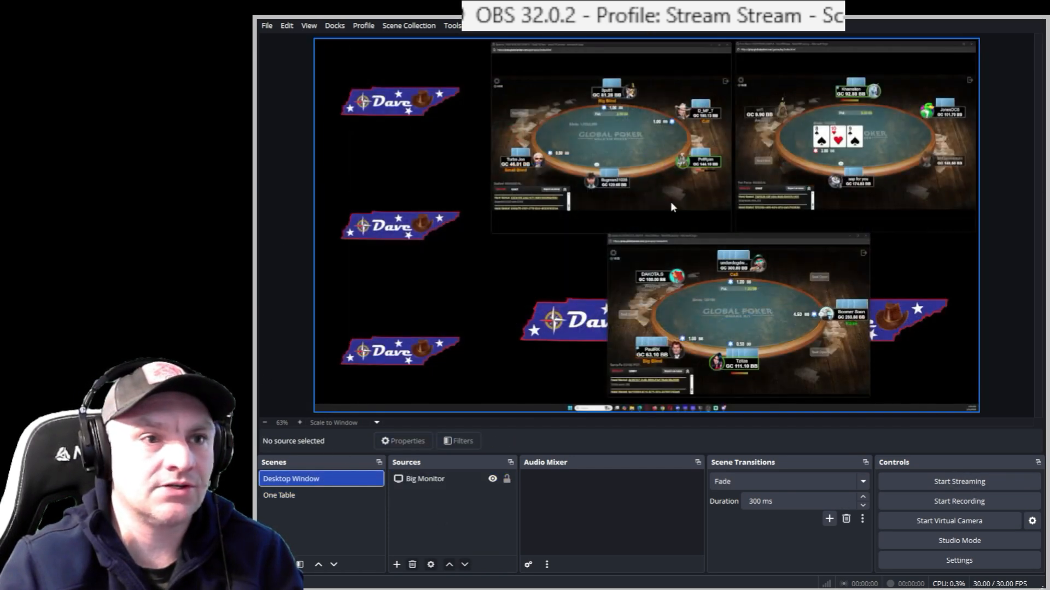
left_click(279, 496)
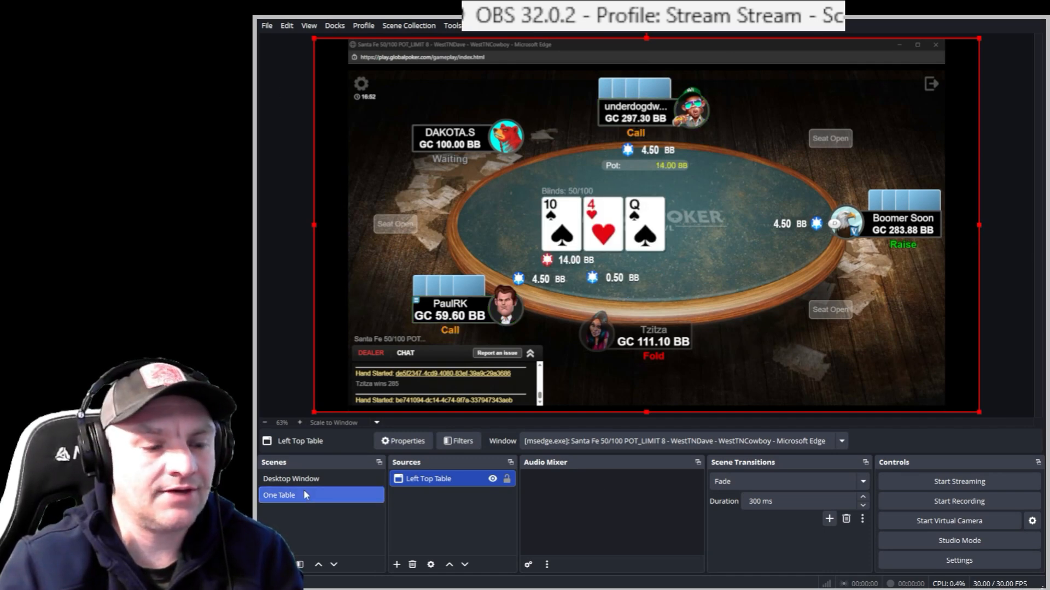
left_click(288, 479)
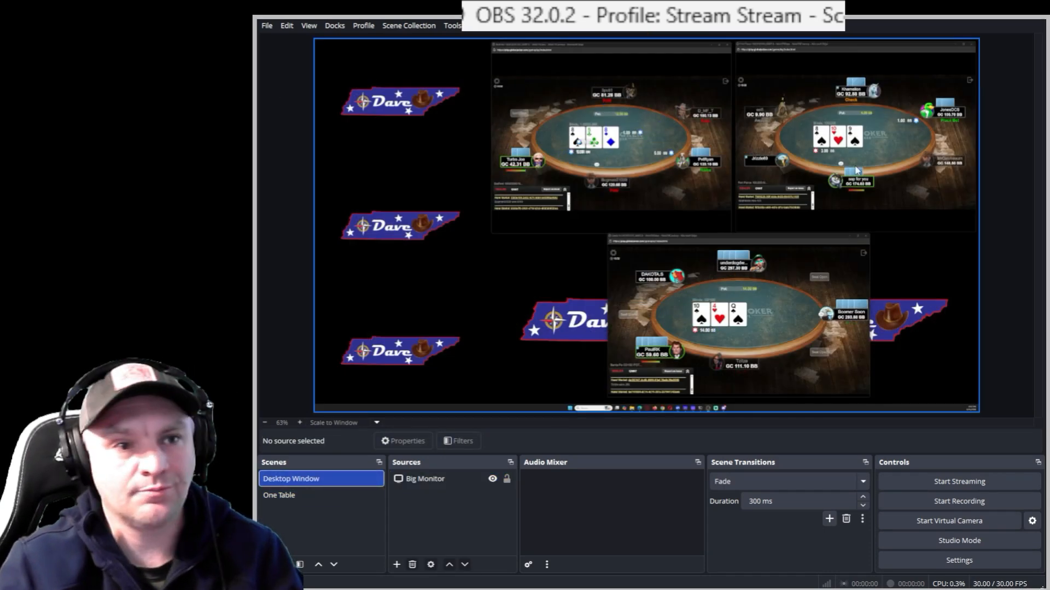
left_click(288, 496)
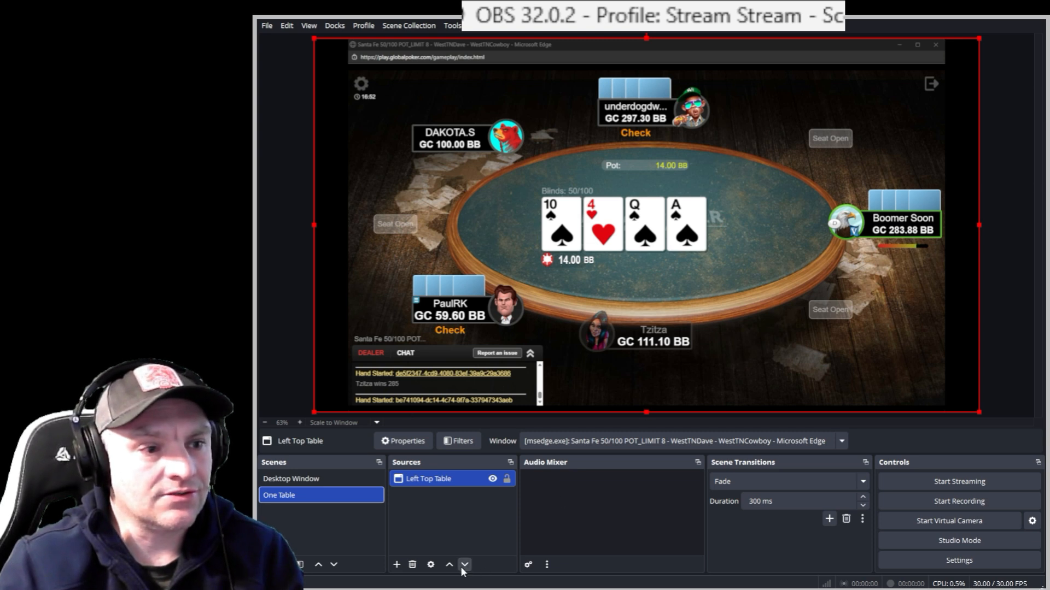
left_click(396, 567)
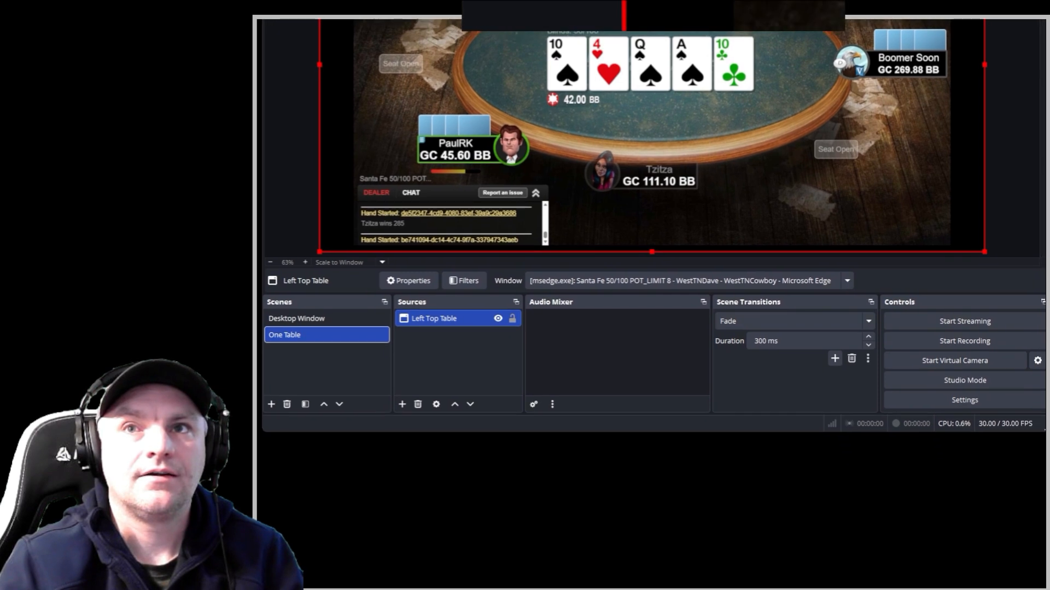
left_click(399, 399)
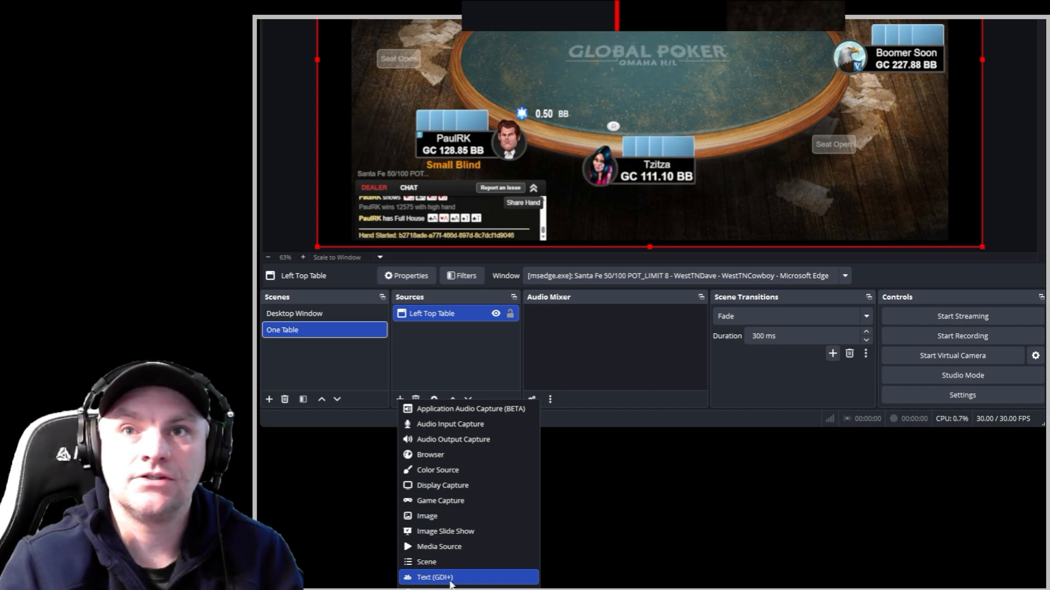
key("Escape")
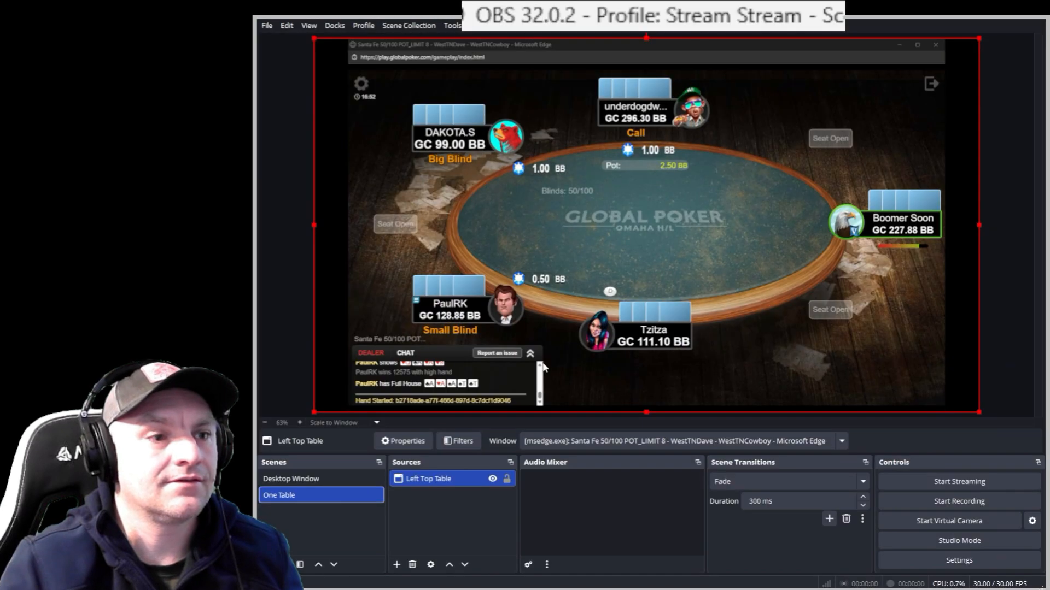
- Add a new Text (GDI+) source named Final Table Label to the One Table scene
left_click(397, 564)
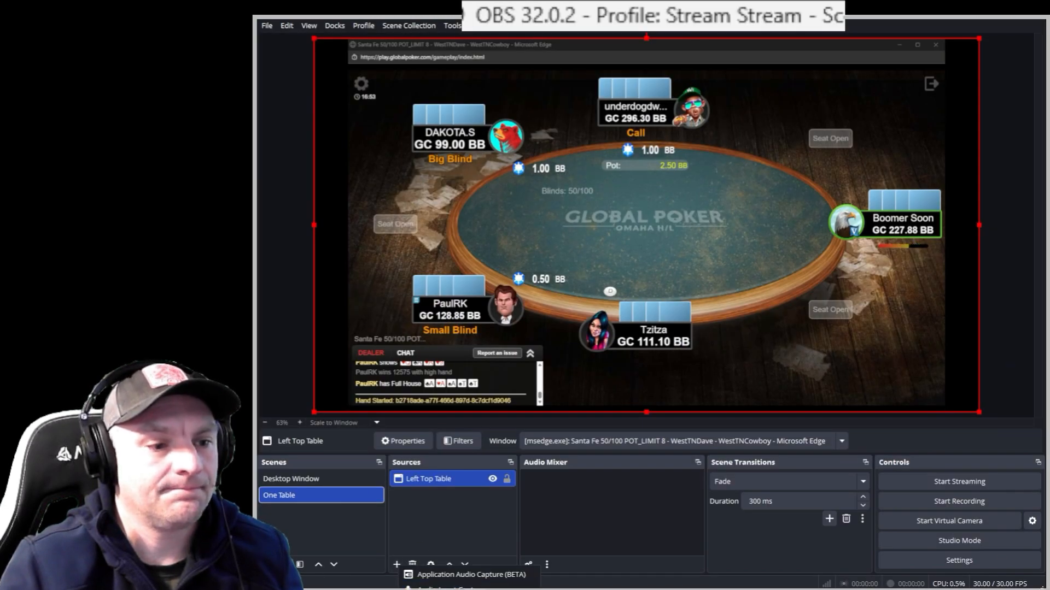
left_click(438, 589)
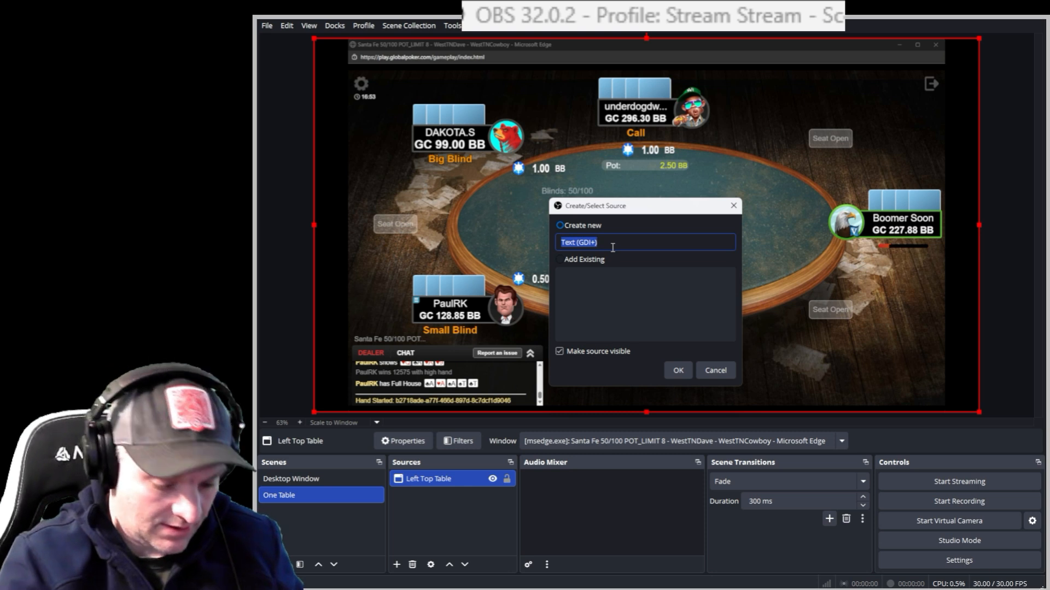
type("Fi")
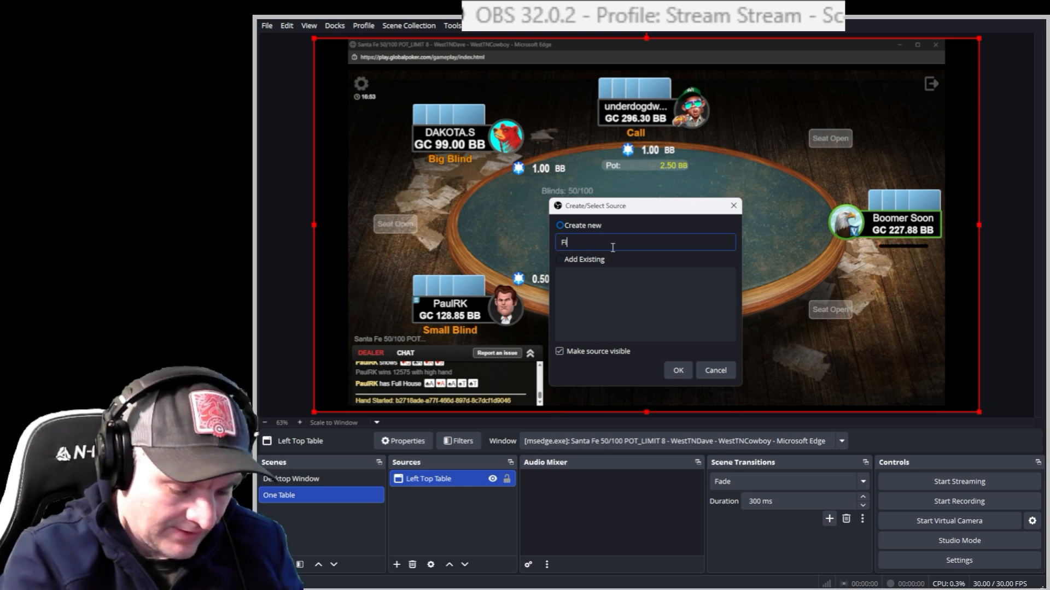
type("nal Table")
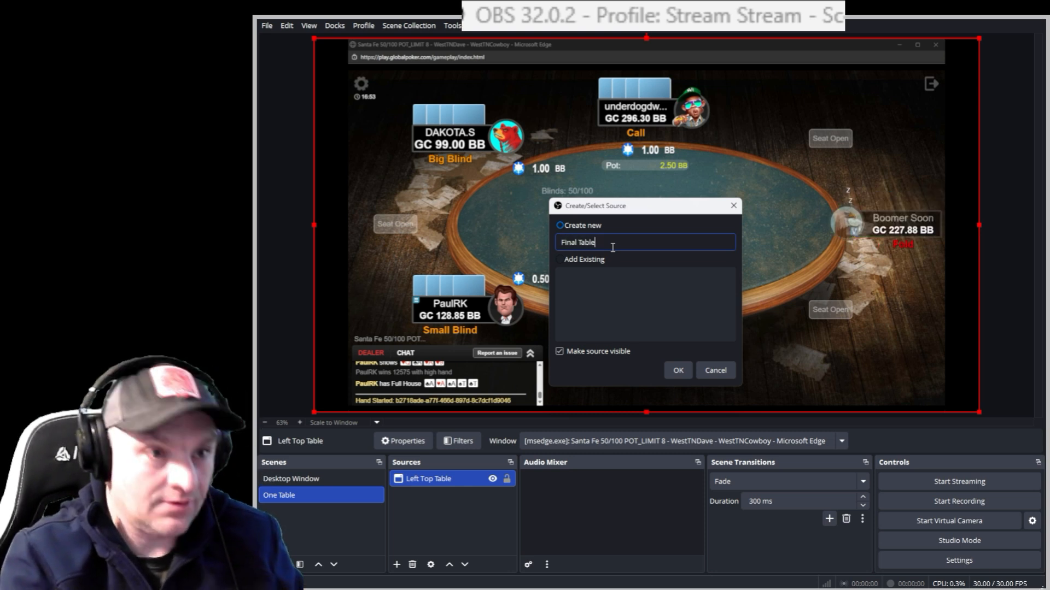
type(" Label")
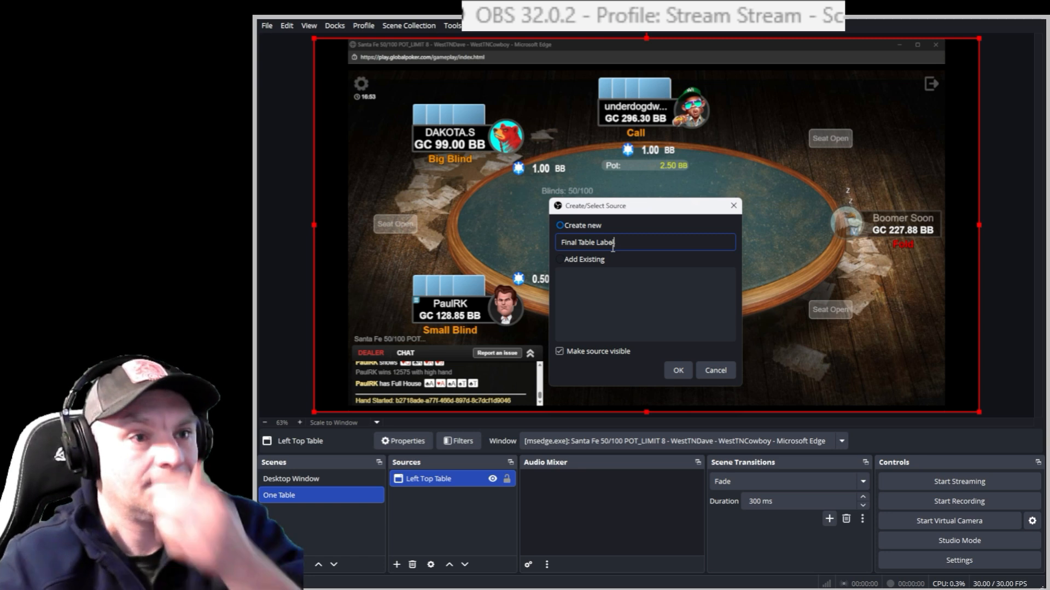
left_click(672, 377)
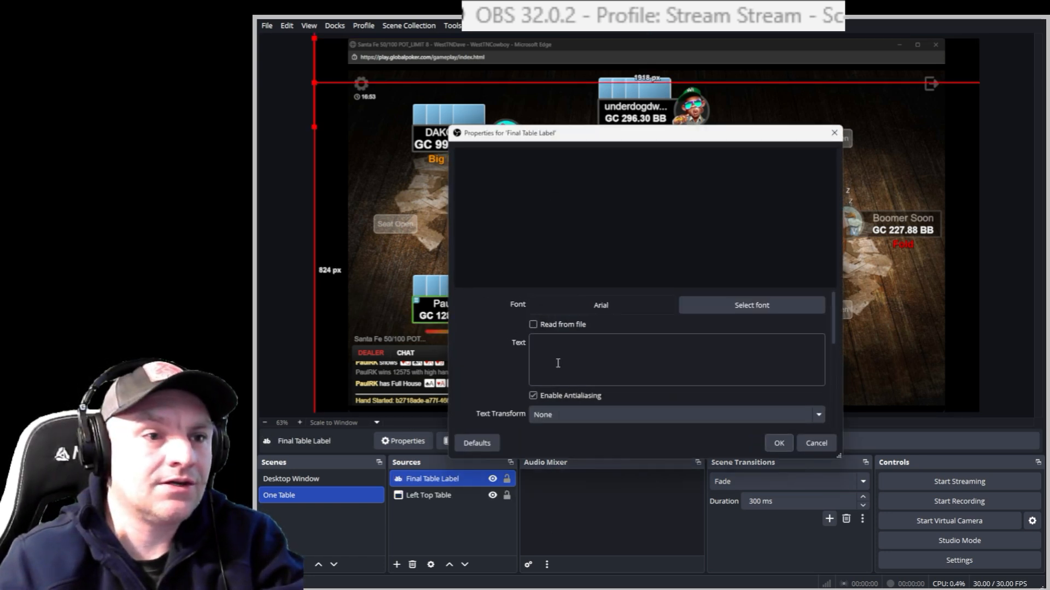
- Enter "We at the Final Table" as the text of the Final Table Label source
left_click(601, 346)
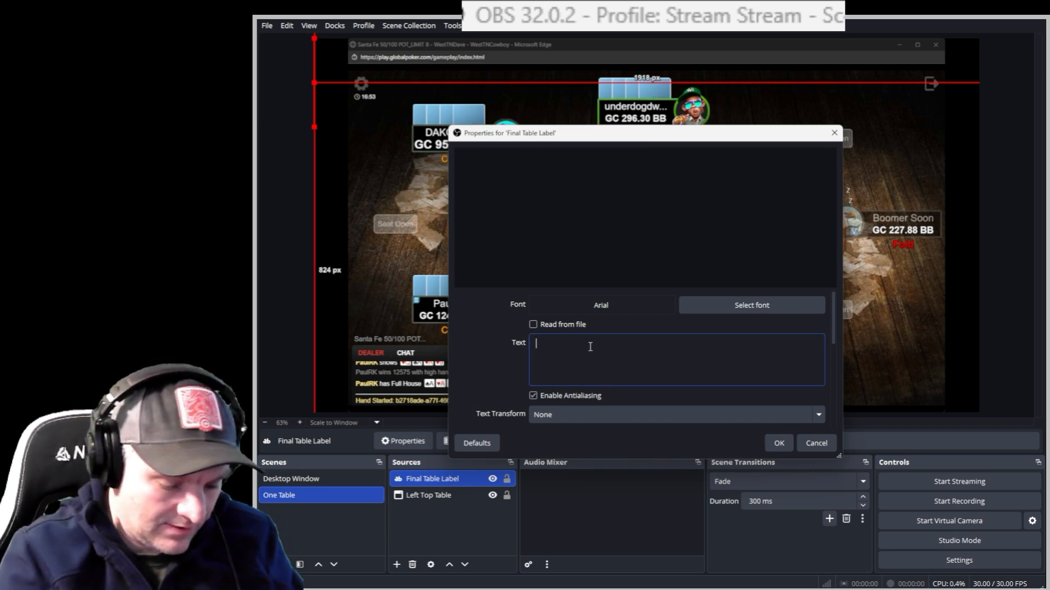
type("We ")
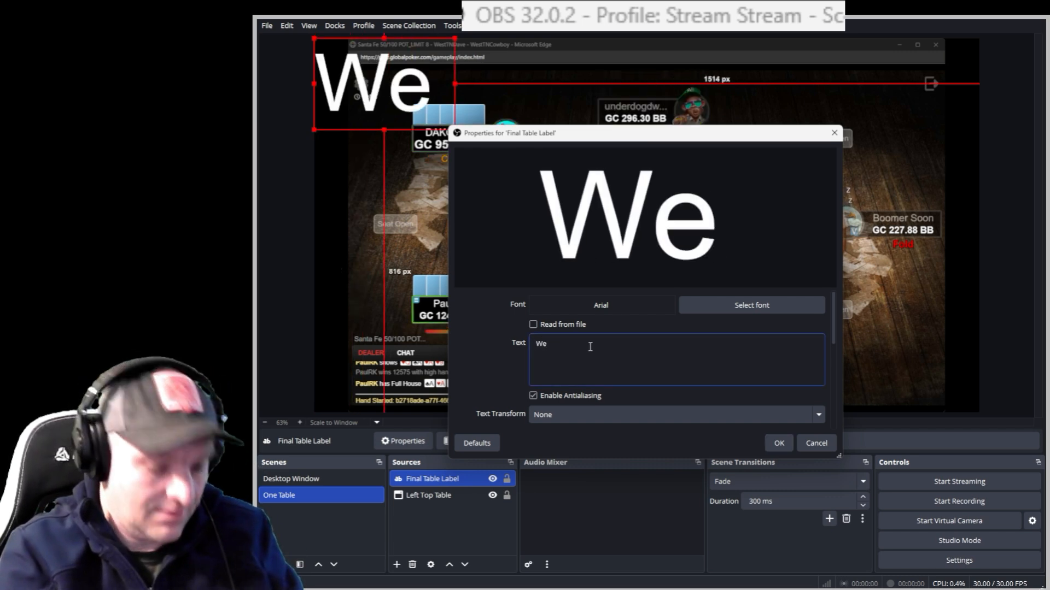
type("at the Fibal")
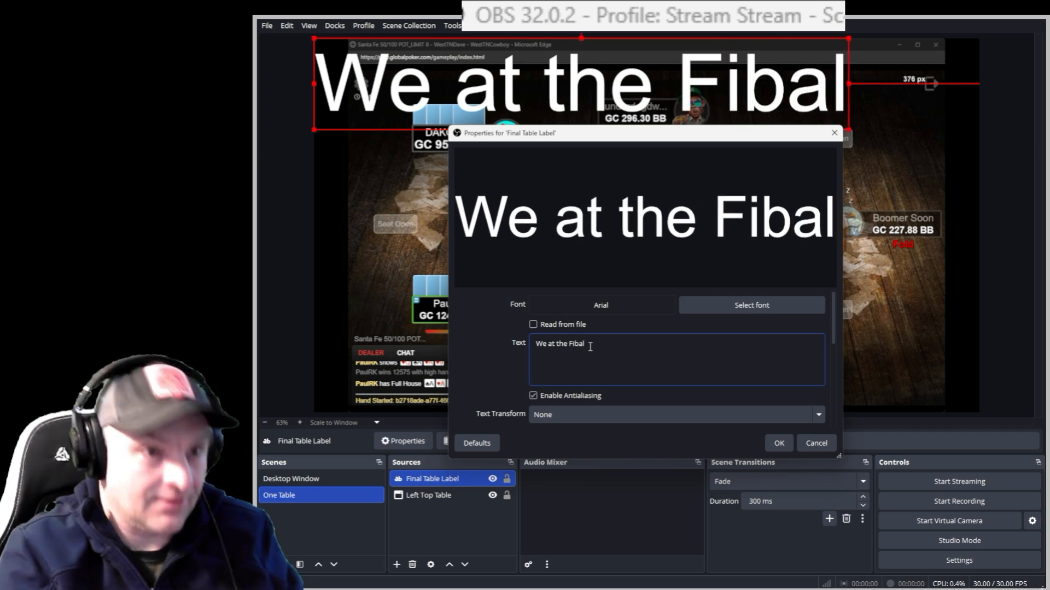
key("BackSpace")
key("BackSpace")
key("BackSpace")
type("nal Tabe")
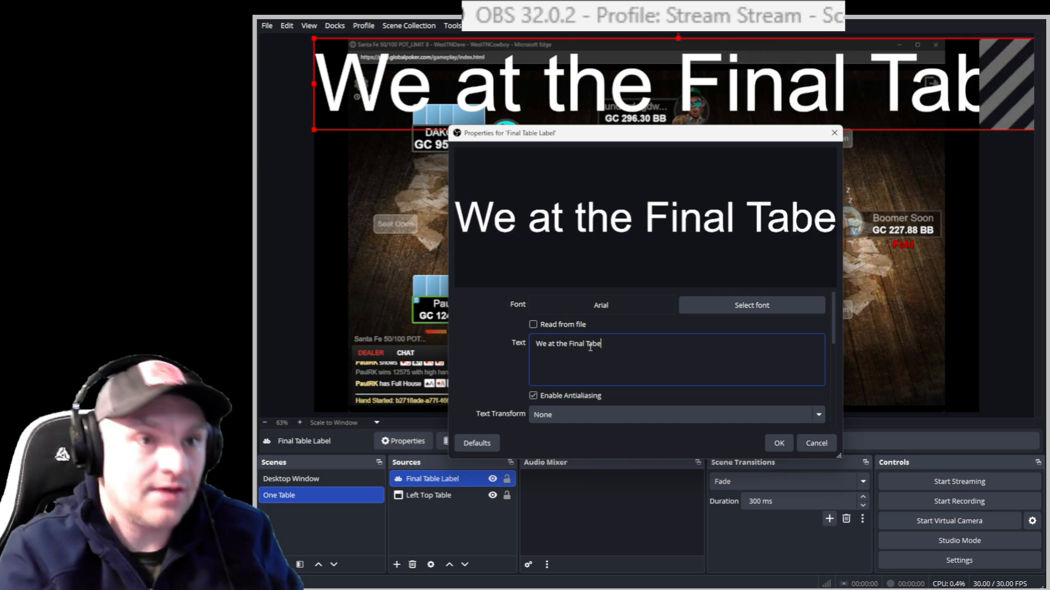
key("BackSpace")
type("le")
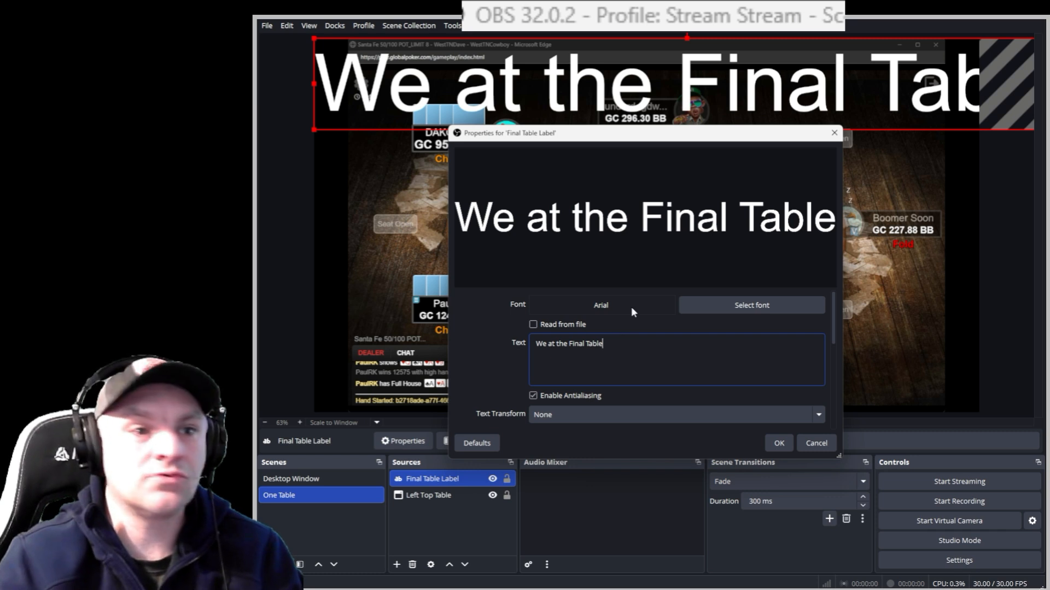
- Review the label's text transform, color, opacity, gradient, background, alignment and outline options
scroll(632, 360, "down", 3)
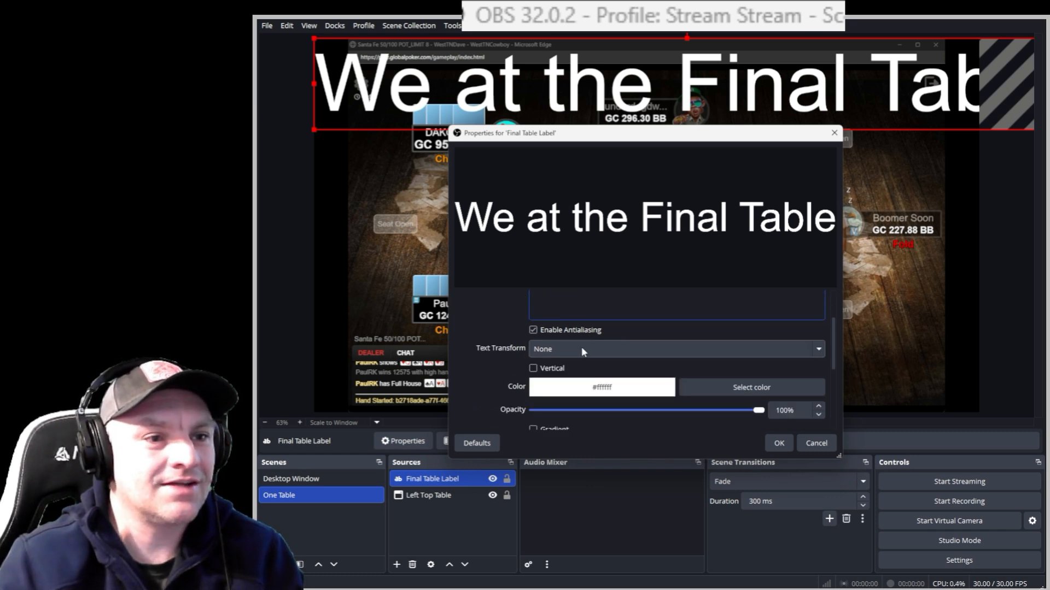
scroll(582, 346, "up", 3)
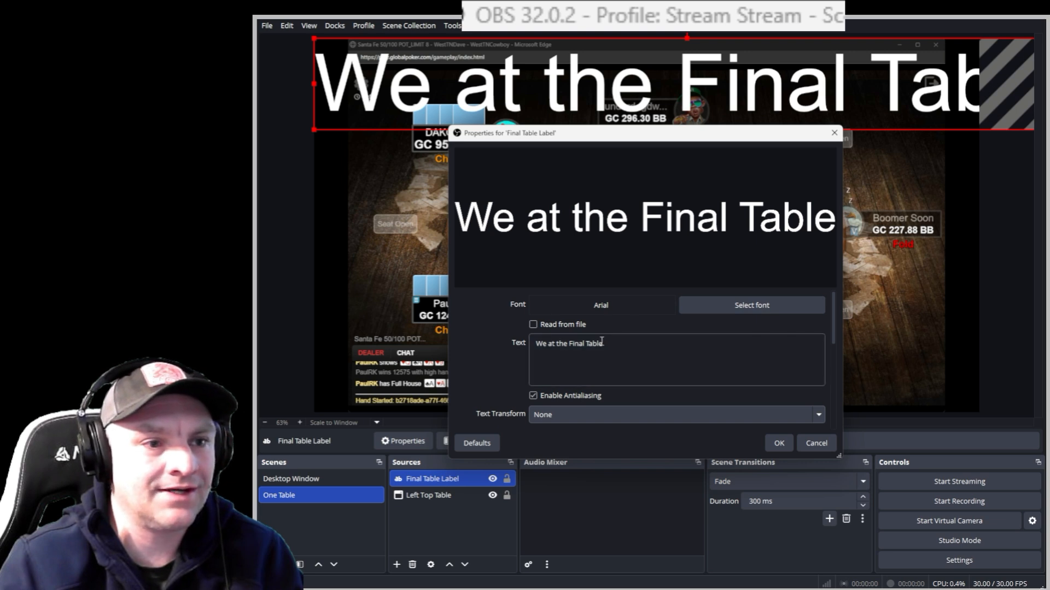
scroll(609, 341, "down", 1)
scroll(610, 340, "down", 5)
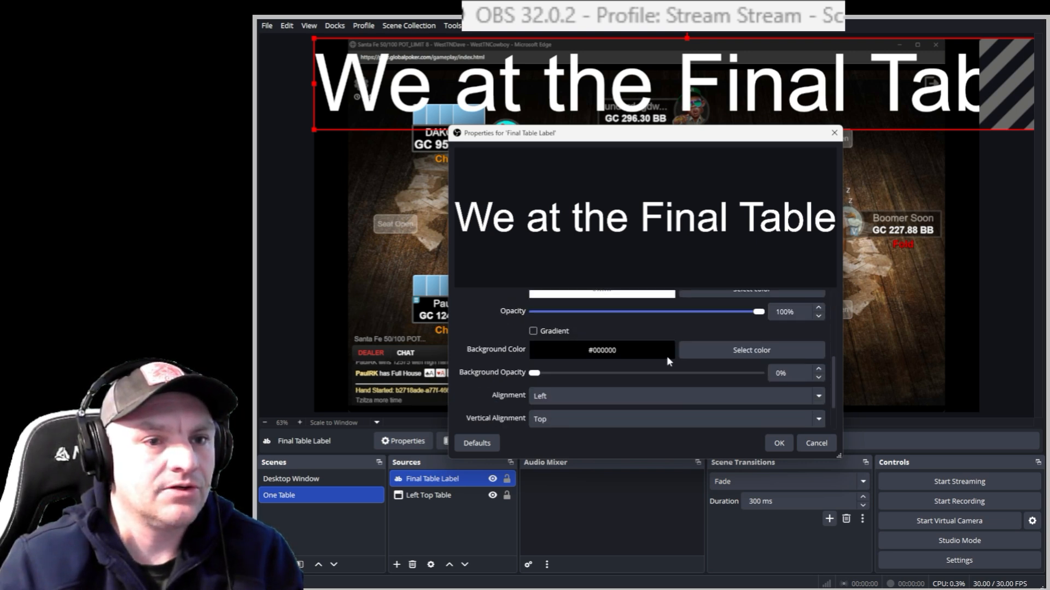
scroll(738, 357, "up", 2)
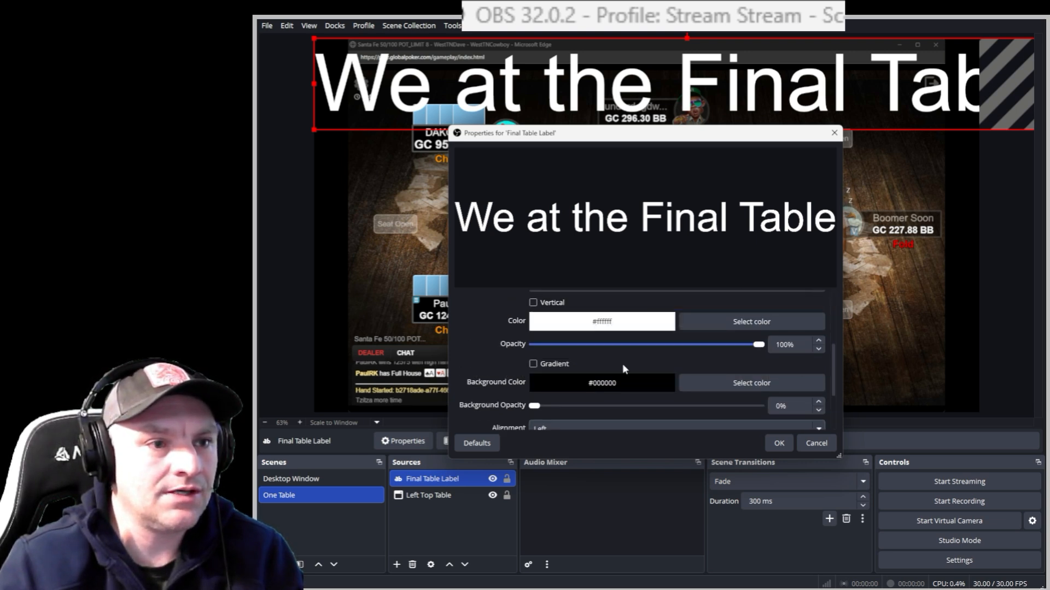
scroll(643, 361, "down", 2)
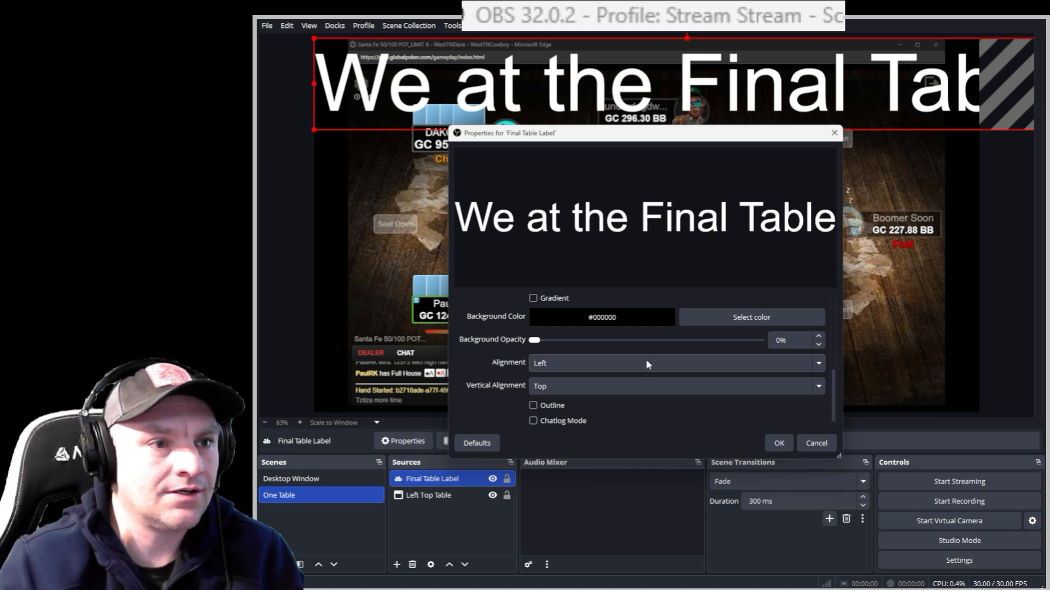
scroll(618, 359, "up", 2)
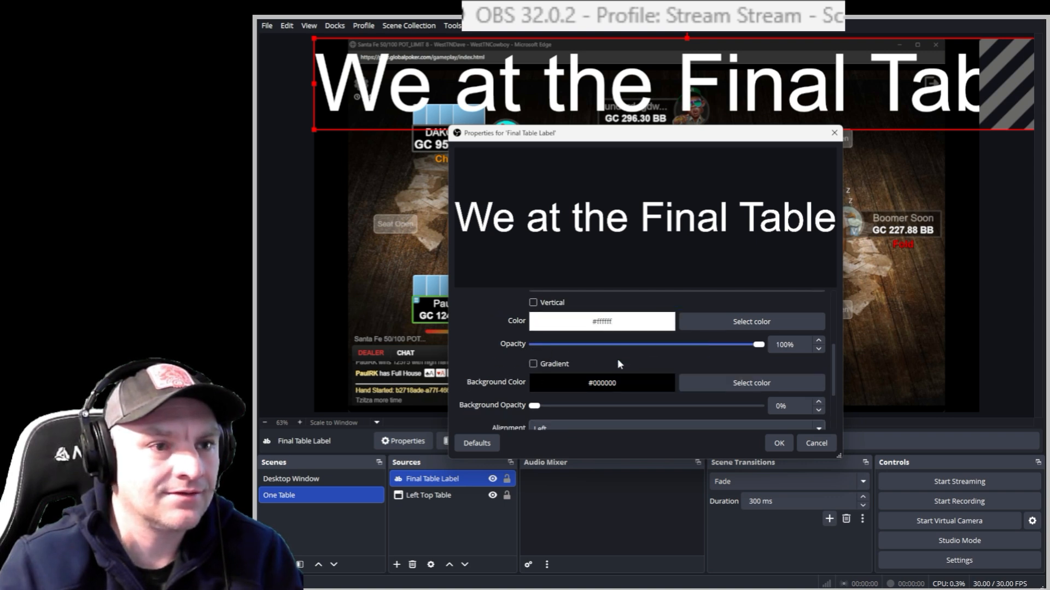
scroll(661, 359, "up", 2)
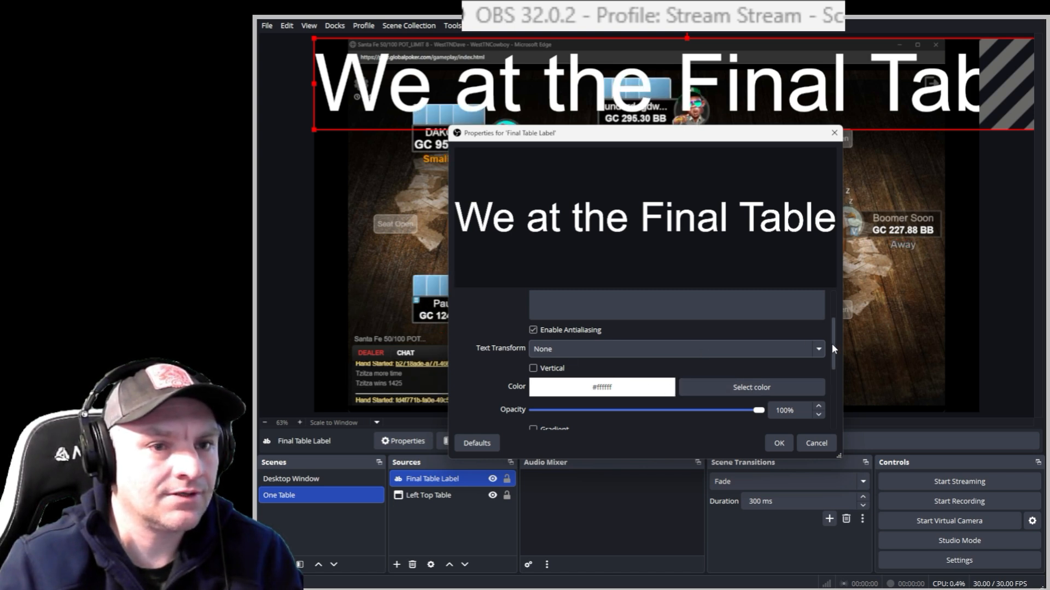
- Set the label's font size to 64 and accept the source properties
left_click_drag(831, 343, 861, 286)
left_click(745, 303)
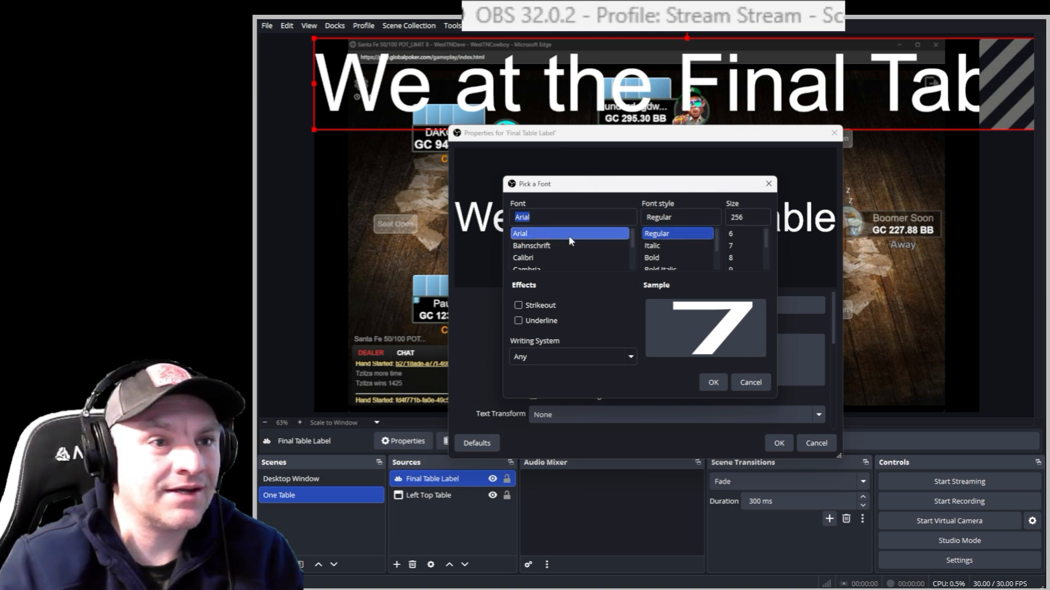
left_click(741, 215)
key("BackSpace")
type("0")
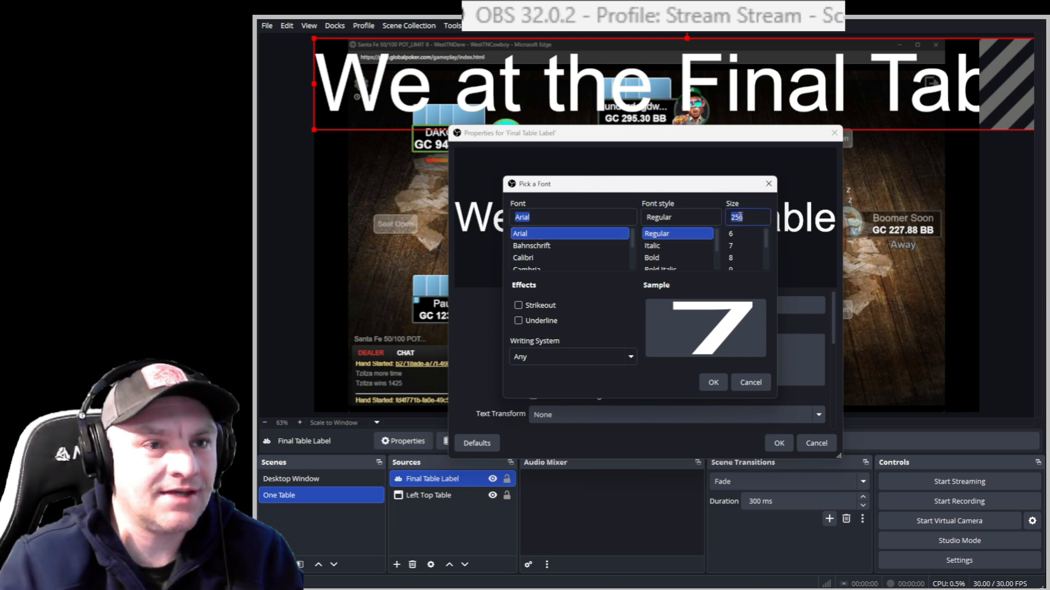
type("64")
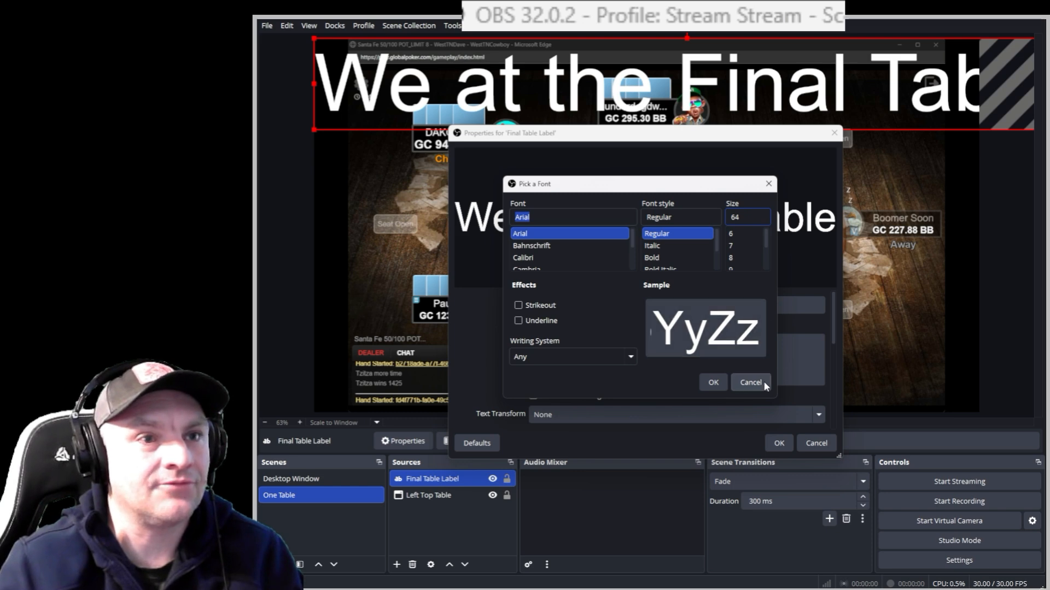
left_click(737, 385)
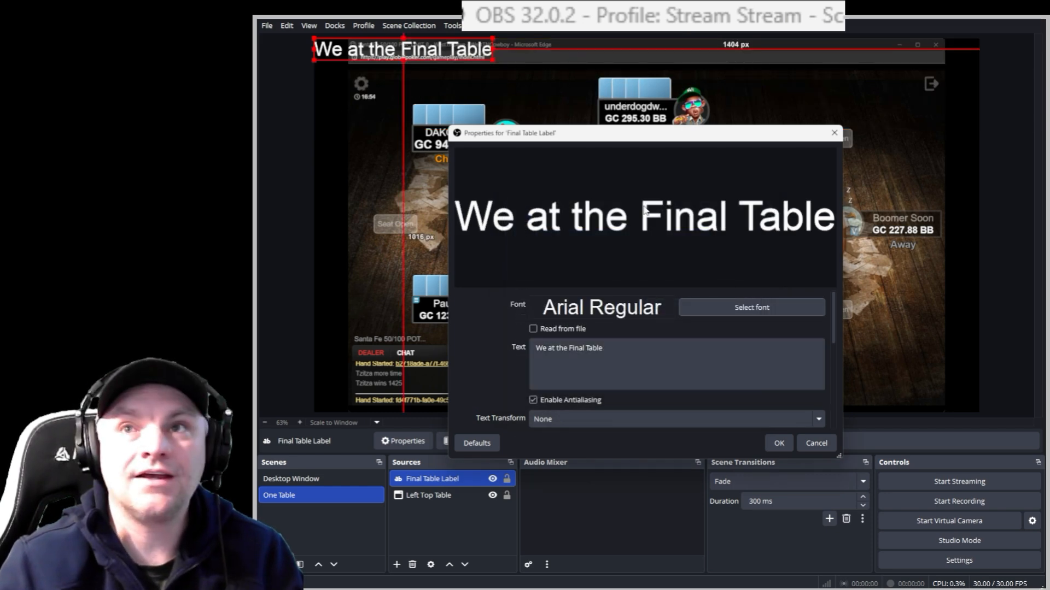
left_click(778, 444)
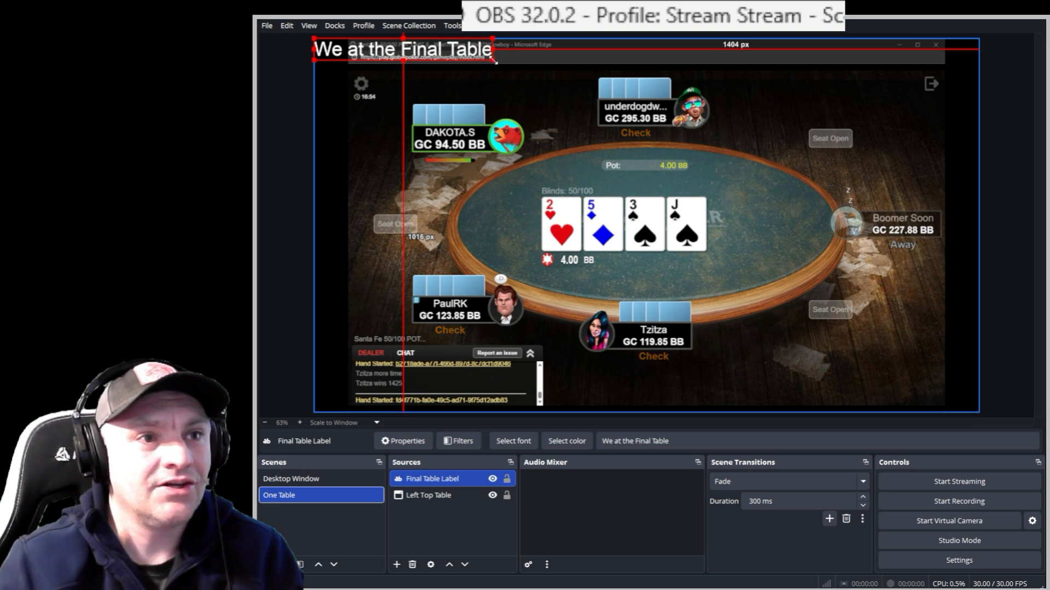
- Enlarge the label across most of the canvas width and reset its transform
left_click_drag(494, 61, 617, 113)
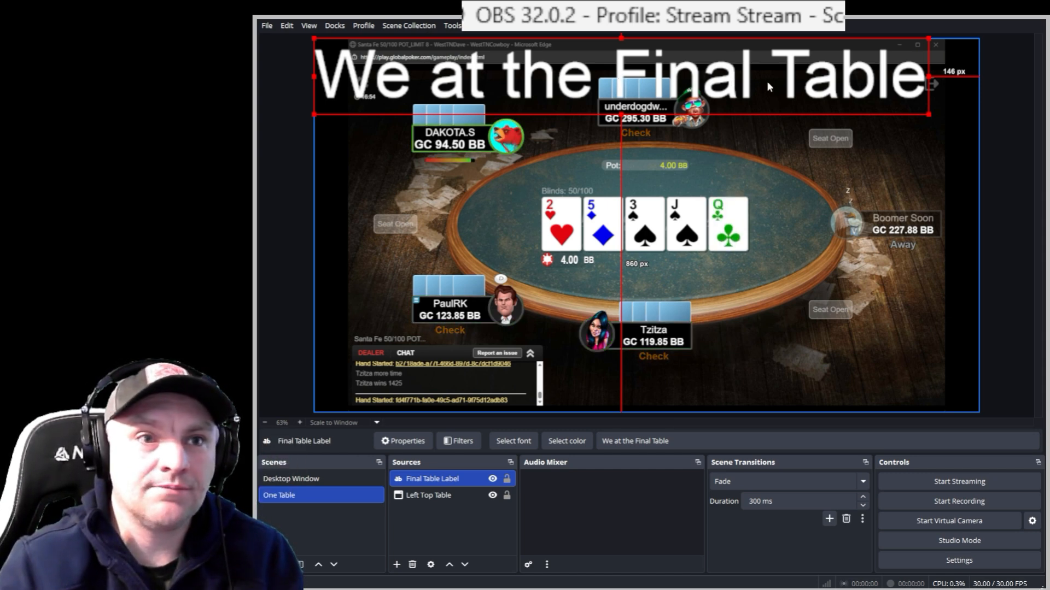
right_click(807, 70)
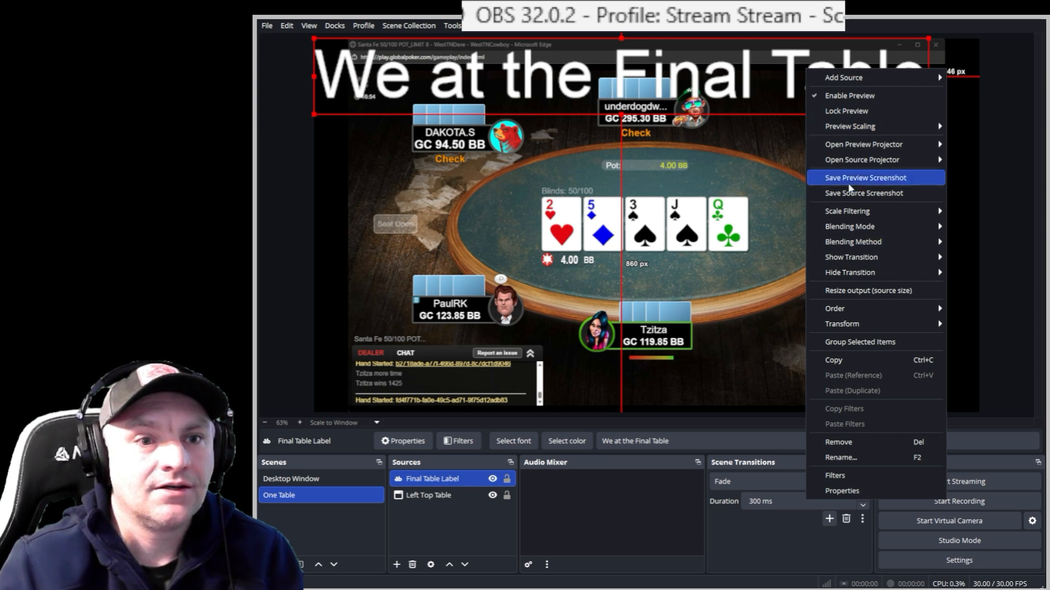
mouse_move(864, 324)
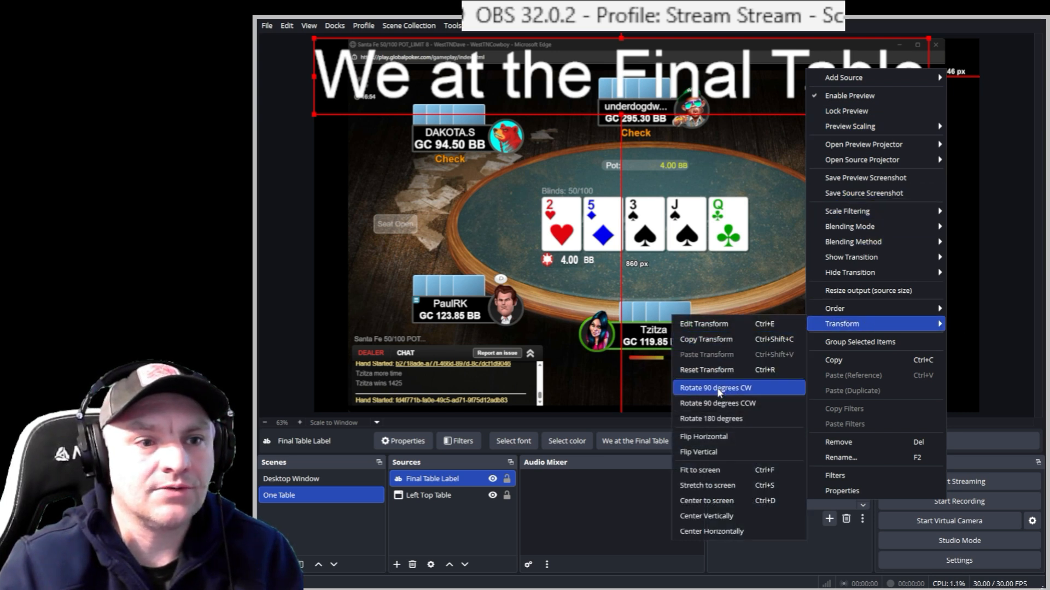
left_click(722, 369)
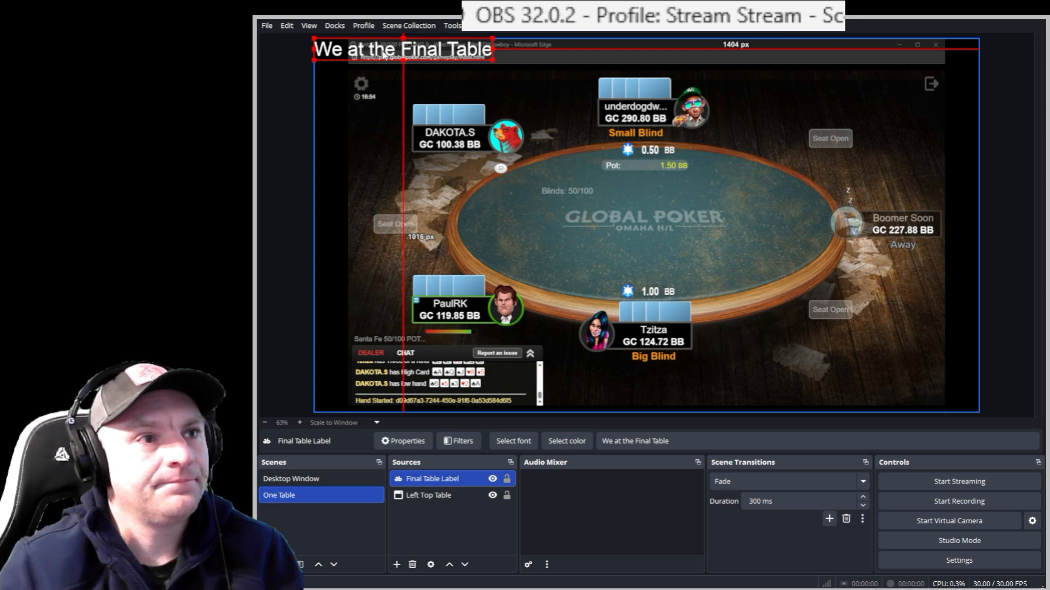
- Move the label to the upper-right area of the poker table, beside the table's exit icon, and deselect all sources
left_click_drag(385, 54, 850, 91)
left_click(885, 155)
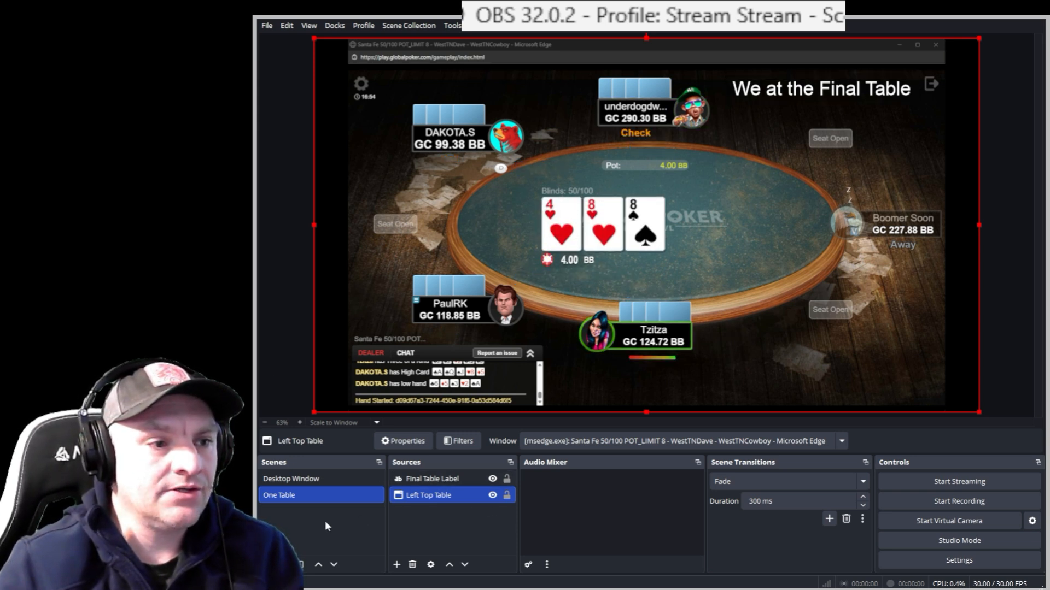
left_click(468, 529)
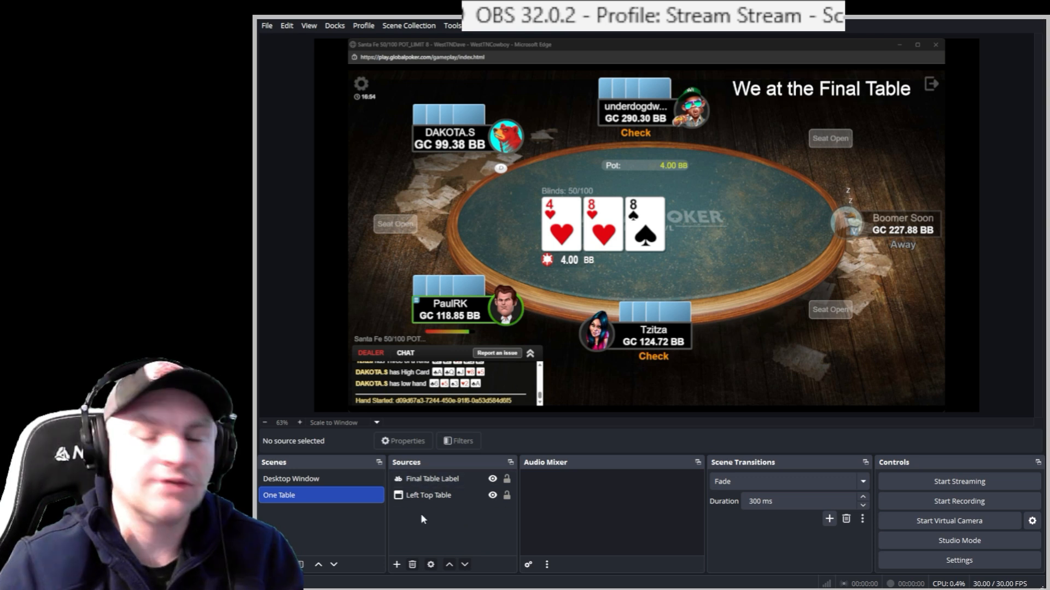
- Reorder the One Table sources so that Final Table Label sits below Left Top Table
left_click(430, 480)
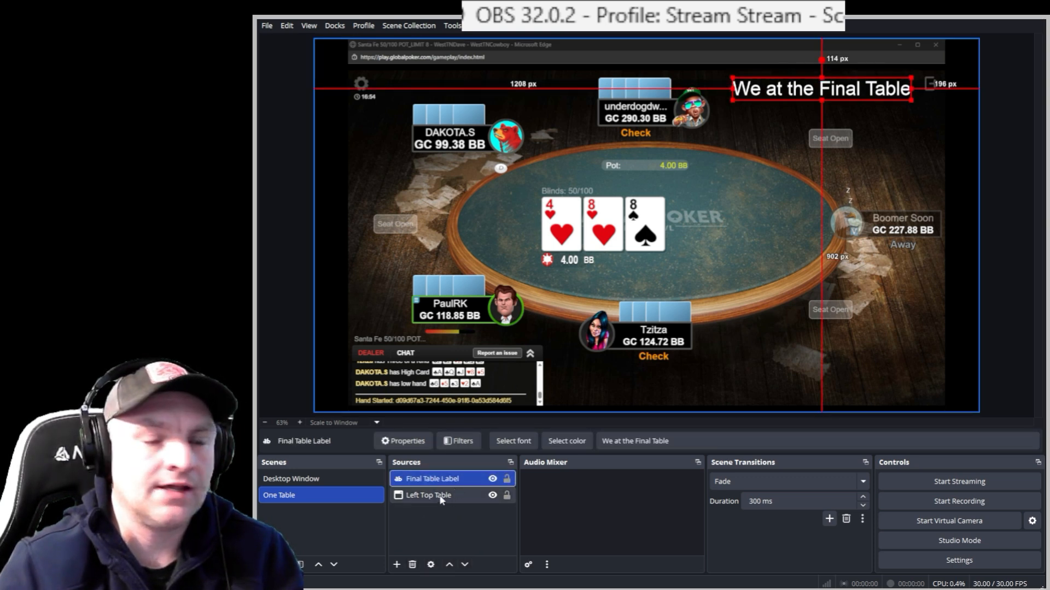
left_click(441, 498)
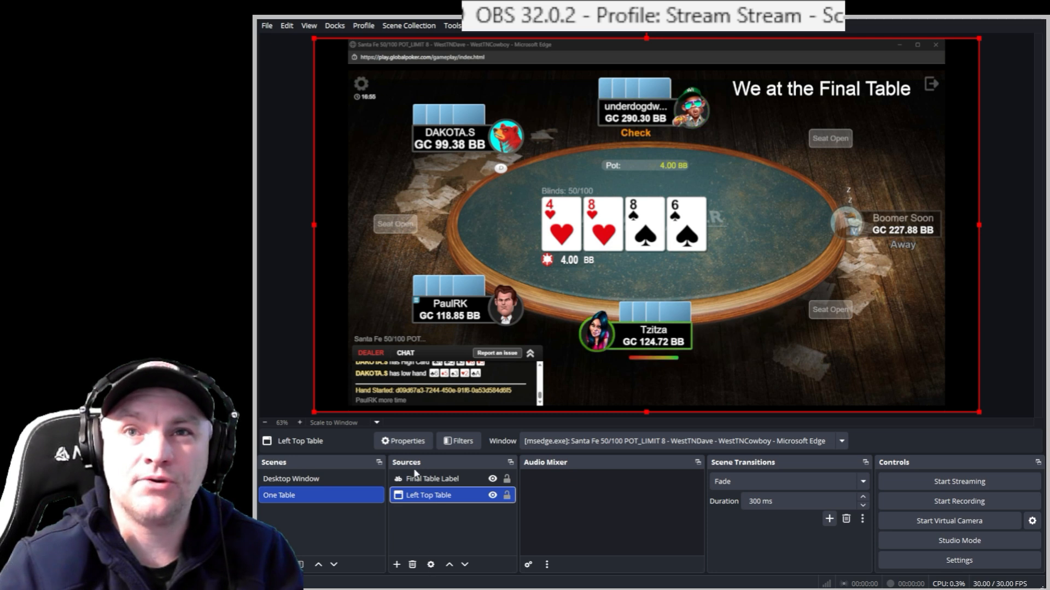
left_click(446, 479)
left_click_drag(446, 480, 444, 501)
left_click(930, 294)
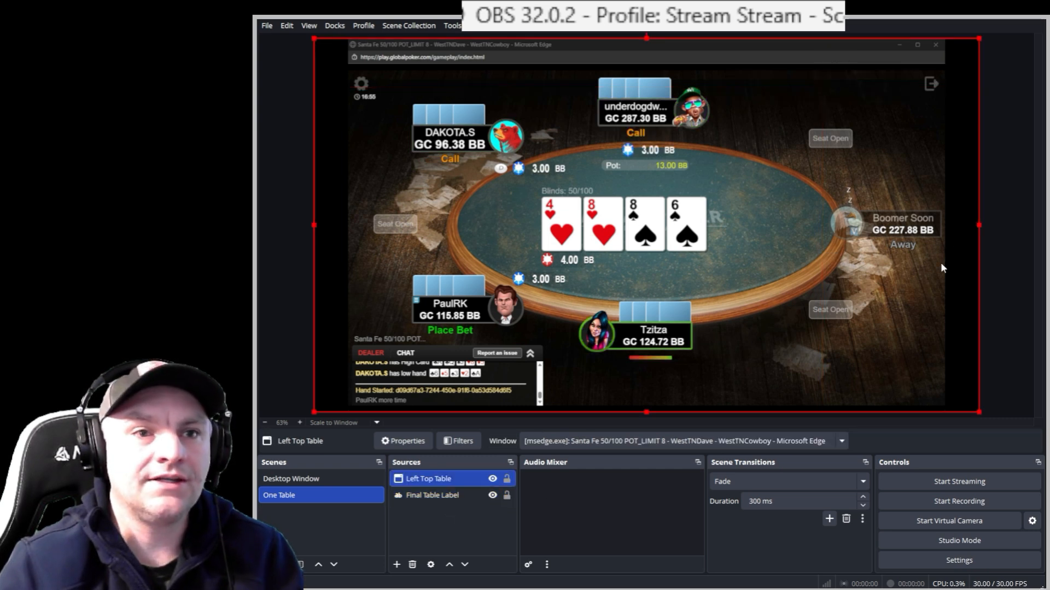